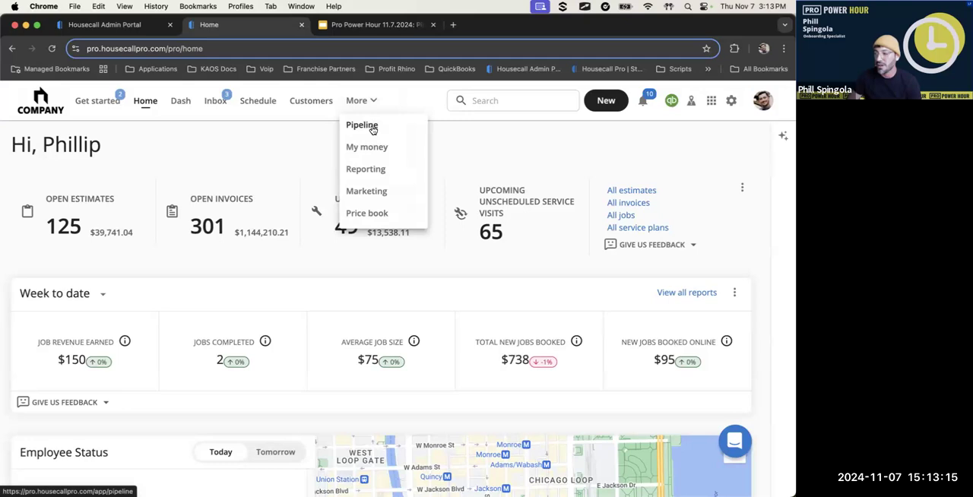
Open the Leads board in the Pipeline and move the Mezzi's Awesome Business lead from New Lead to the Test 1 column
click(372, 129)
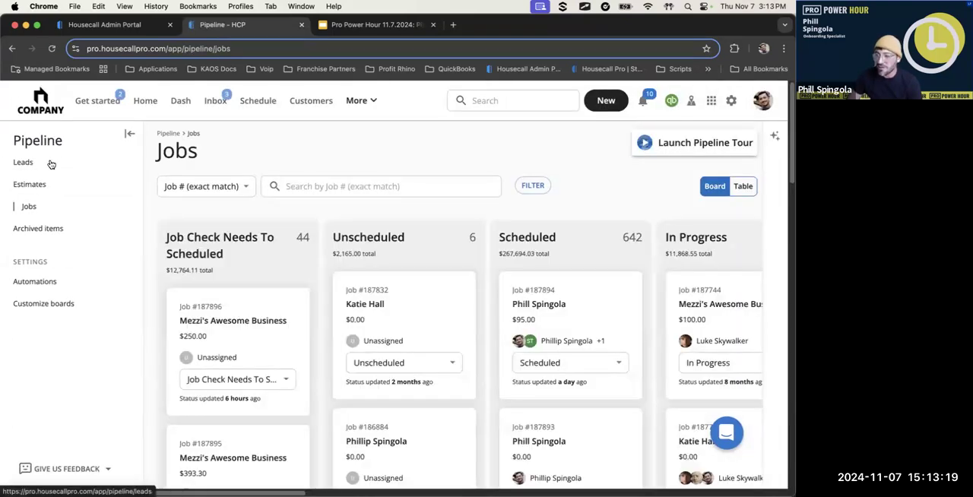
click(51, 164)
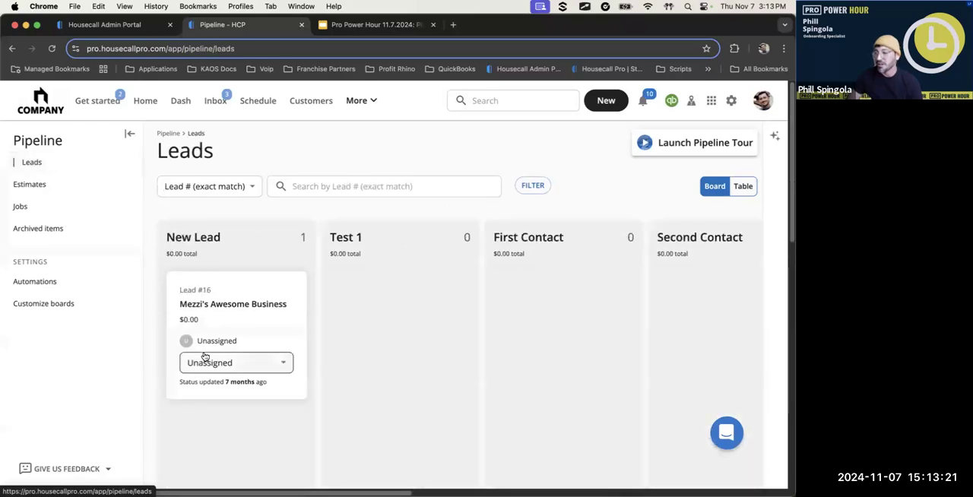
mouse_move(220, 324)
mouse_down()
mouse_move(300, 311)
mouse_move(187, 307)
mouse_move(224, 310)
mouse_up()
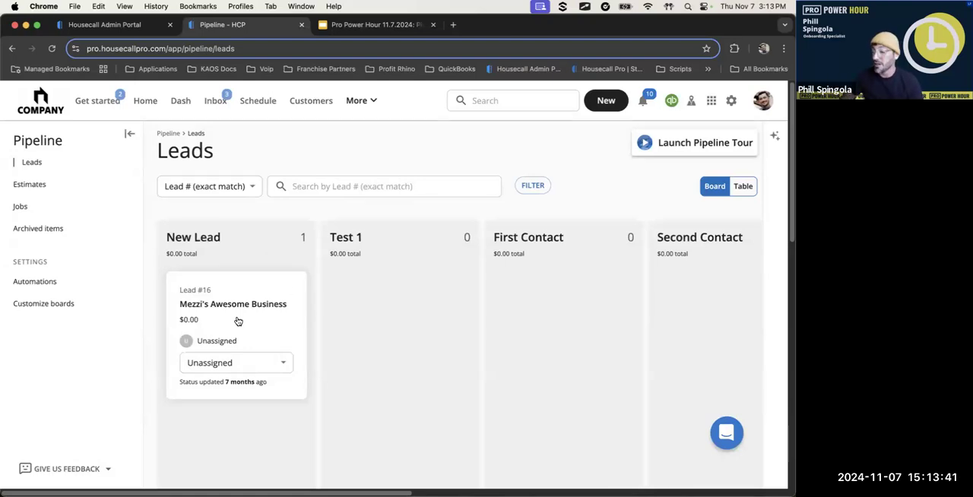
drag(226, 307, 369, 290)
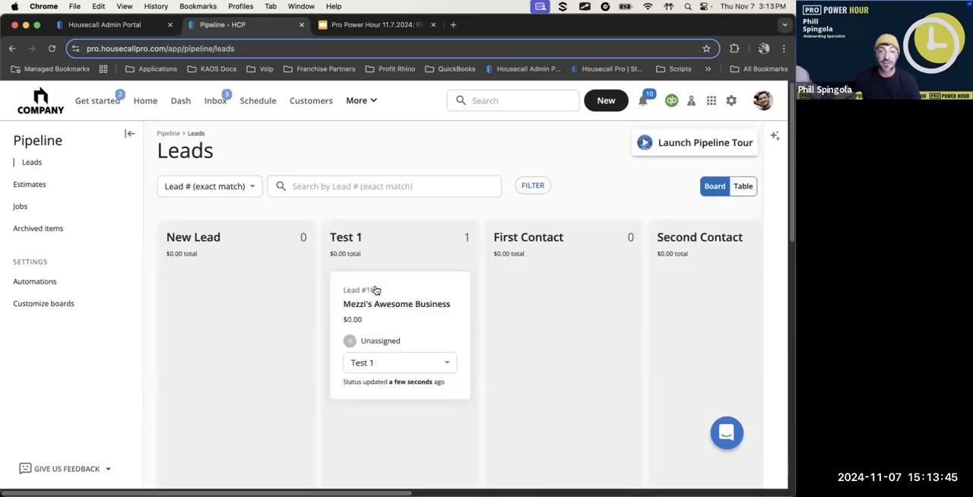
drag(380, 295, 430, 393)
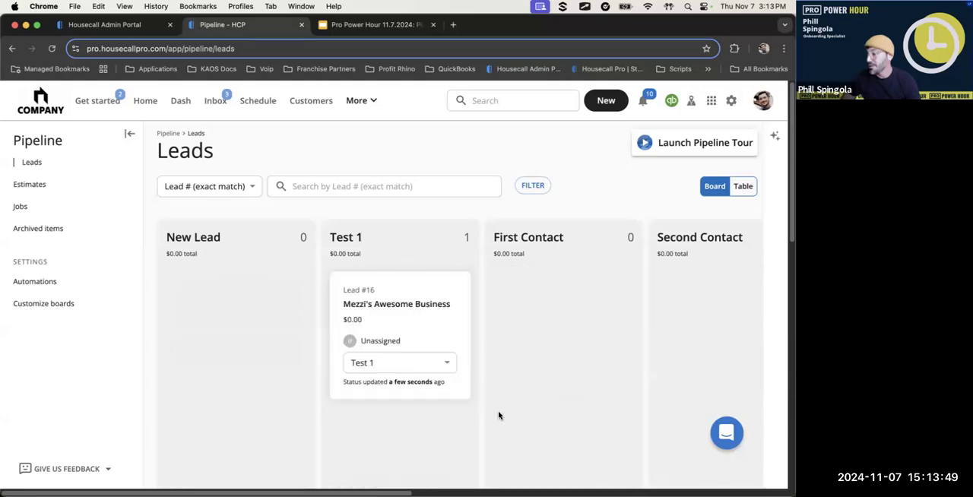
Set the Mezzi's Awesome Business lead's status to Won and check its card in the Won column
click(392, 364)
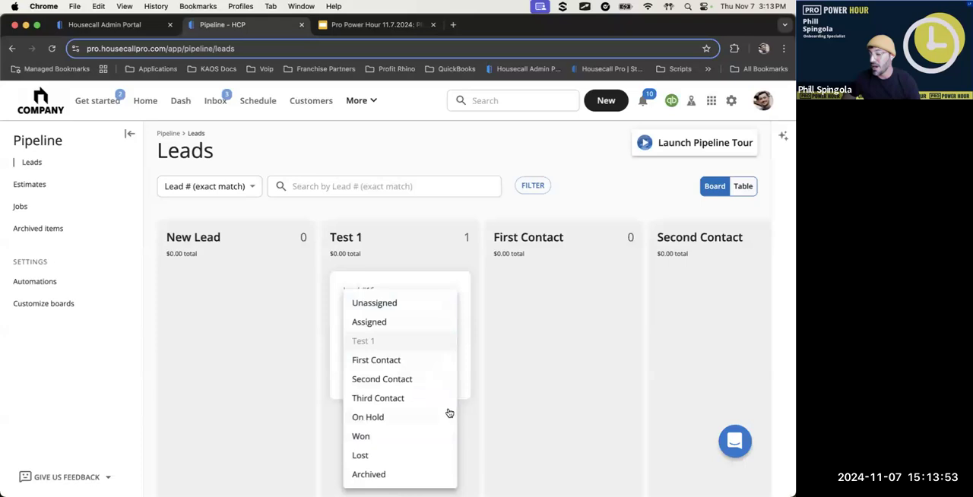
click(465, 381)
click(404, 368)
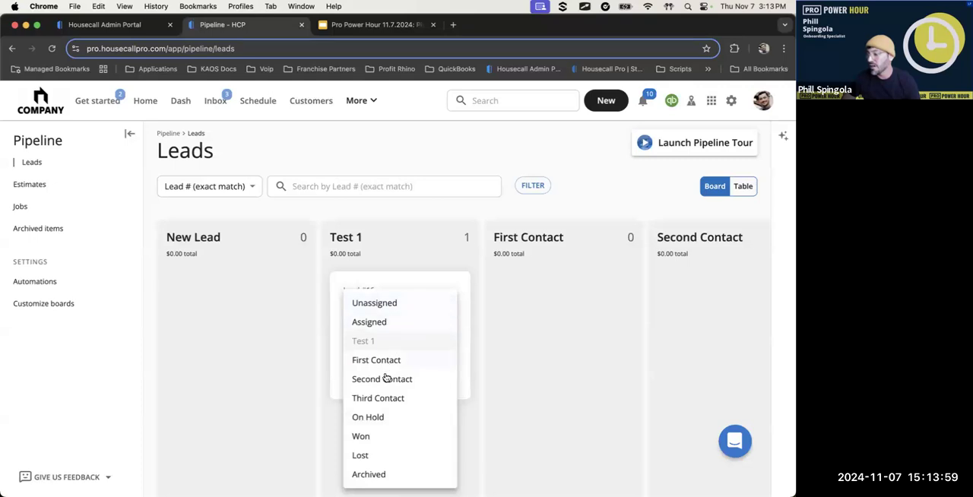
click(395, 443)
click(313, 351)
click(467, 385)
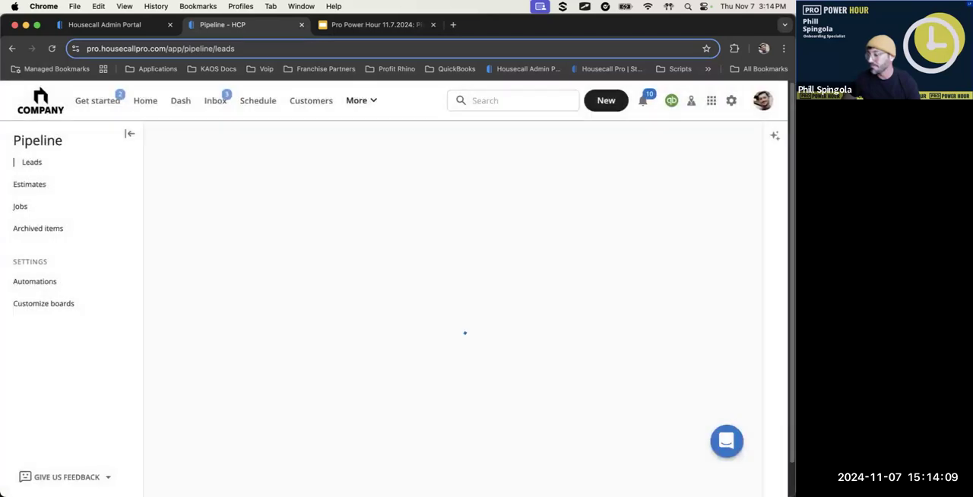
scroll(457, 475, right, 4)
scroll(515, 330, right, 6)
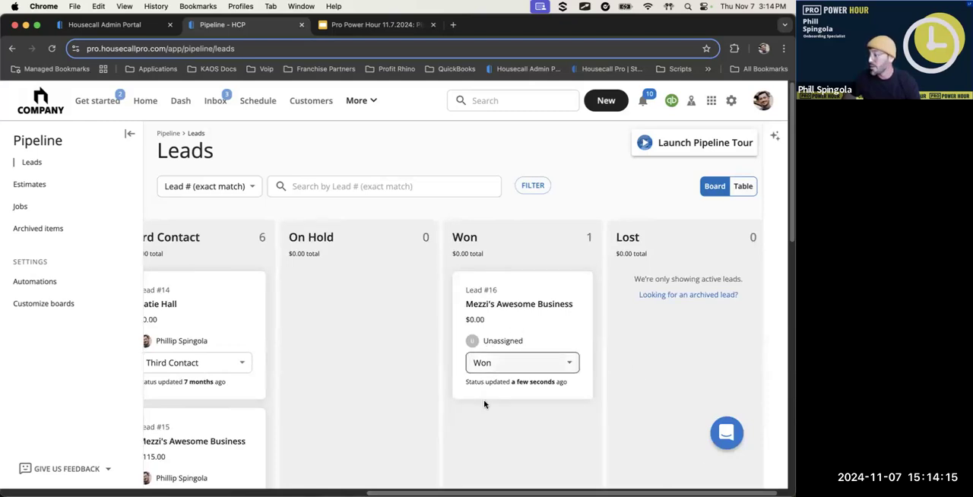
scroll(175, 446, left, 8)
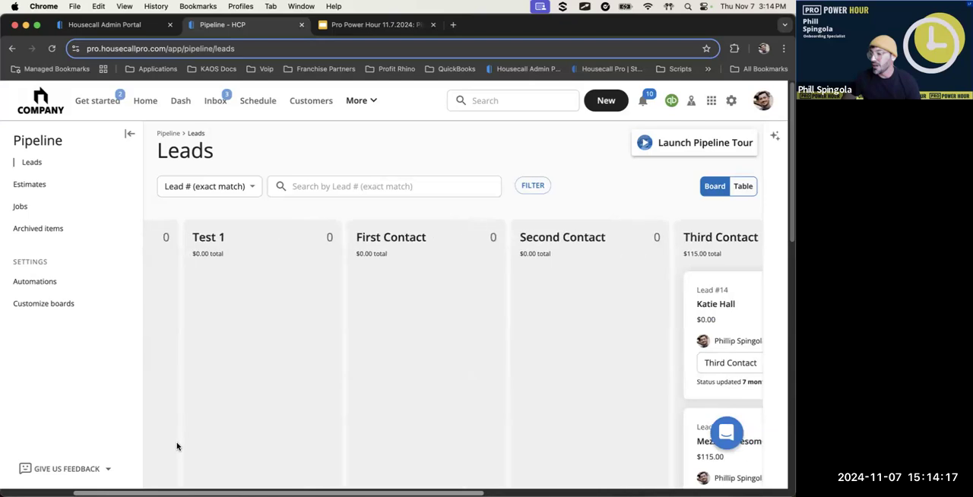
drag(161, 486, 591, 484)
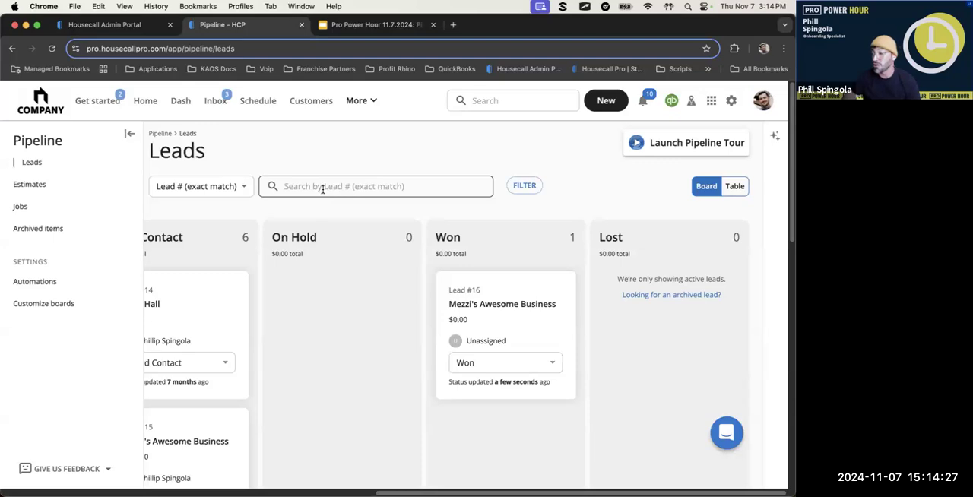
Review the available Leads filters, from employee and tags through lead status and lead value, and close them without applying any
click(525, 187)
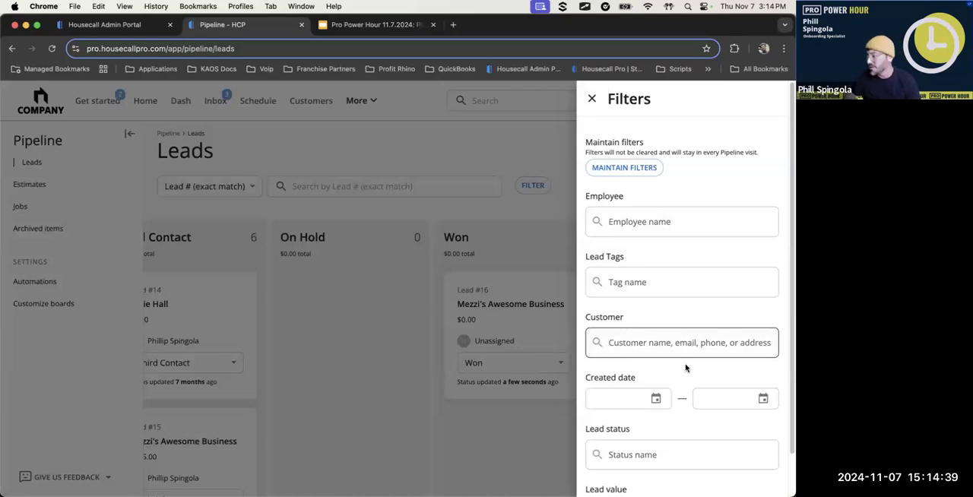
scroll(680, 369, down, 2)
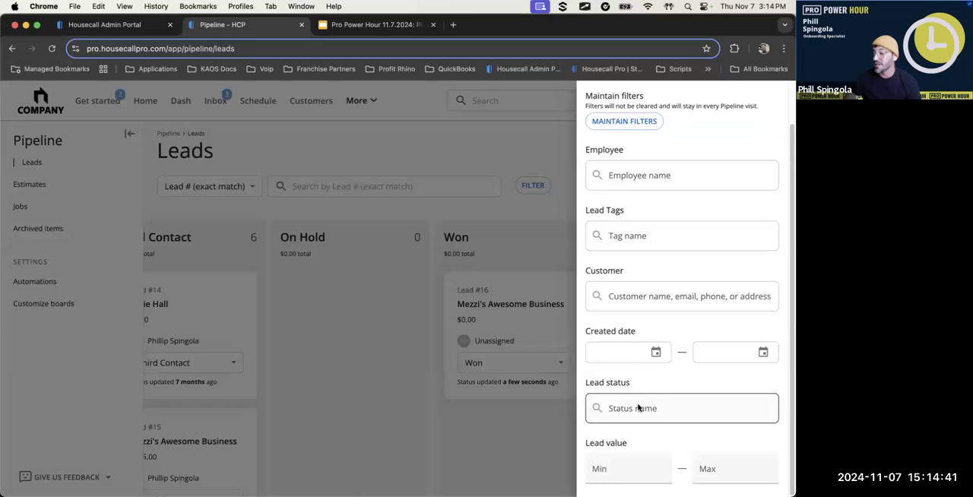
scroll(589, 108, up, 2)
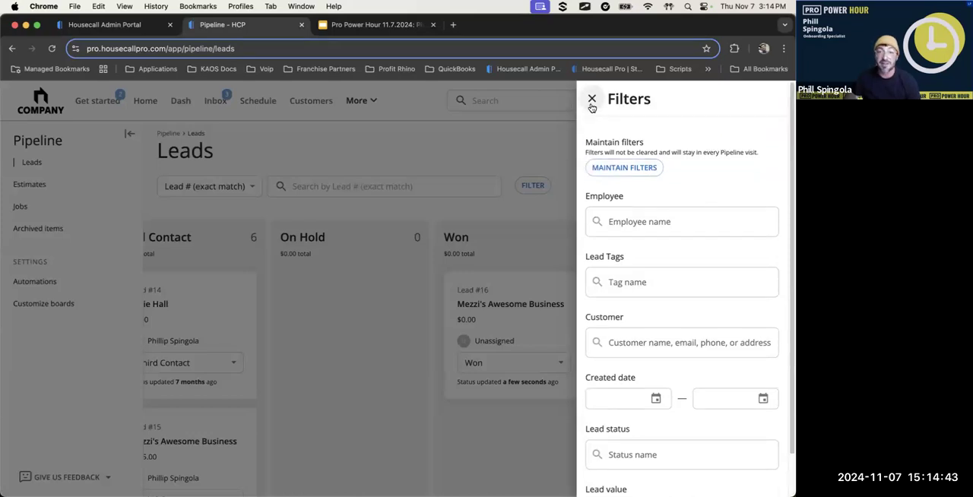
click(591, 99)
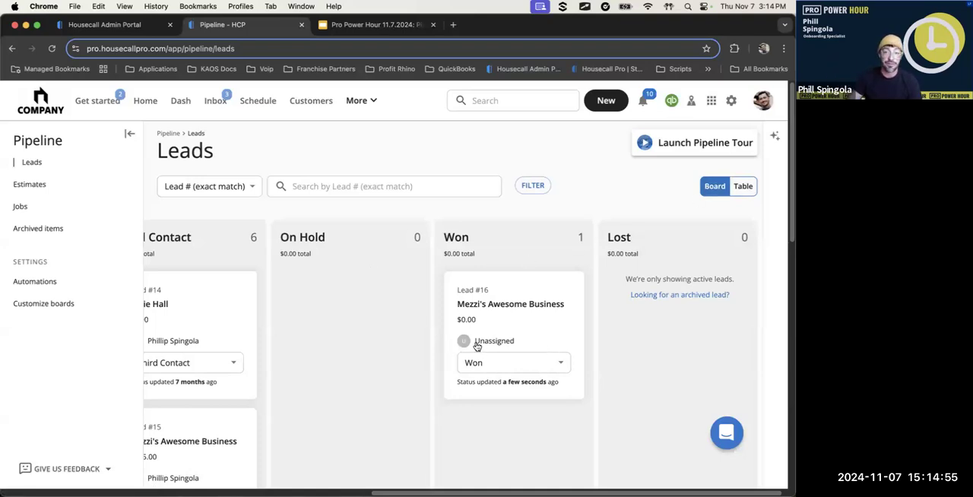
Show the leads as a table, review their assignees, statuses and update times, and return to the board view
click(743, 187)
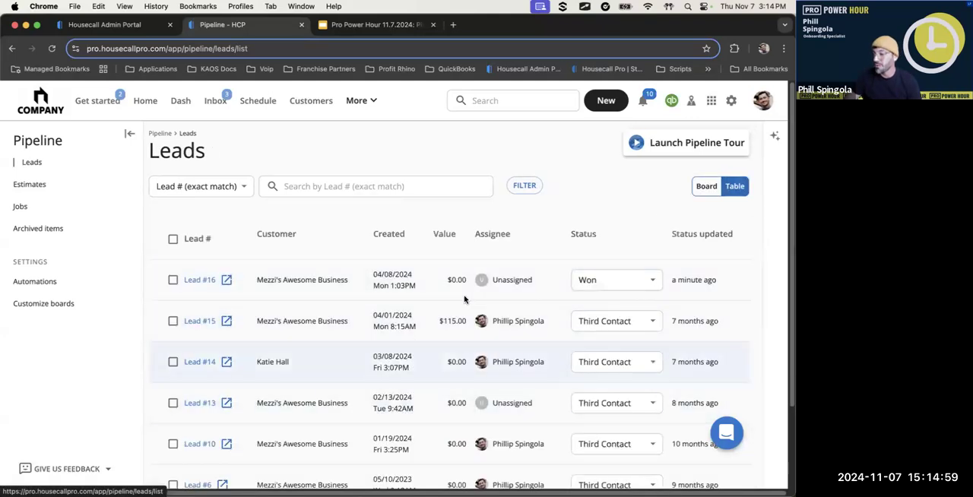
scroll(525, 366, down, 1)
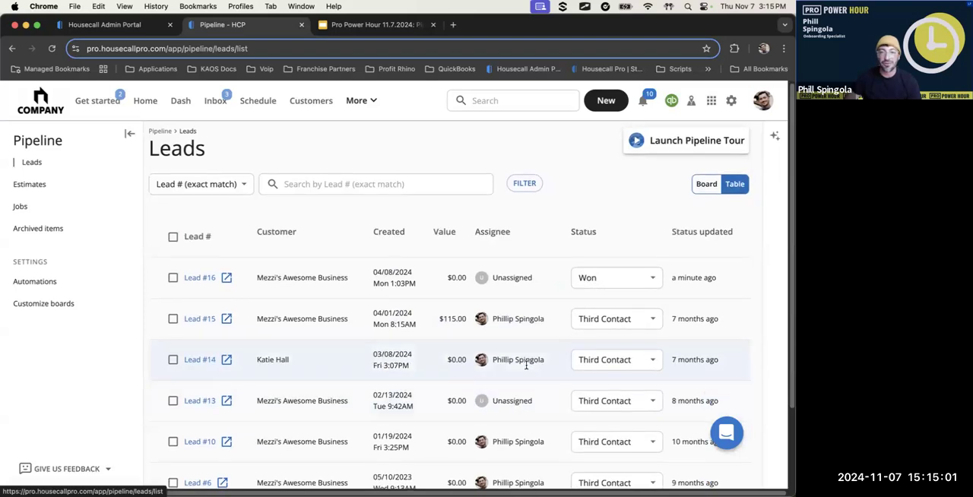
scroll(526, 365, down, 1)
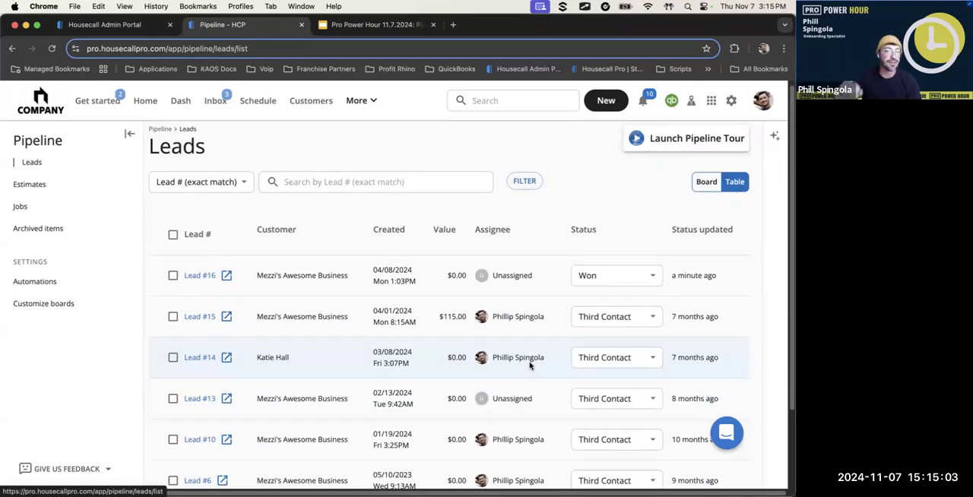
scroll(530, 364, up, 1)
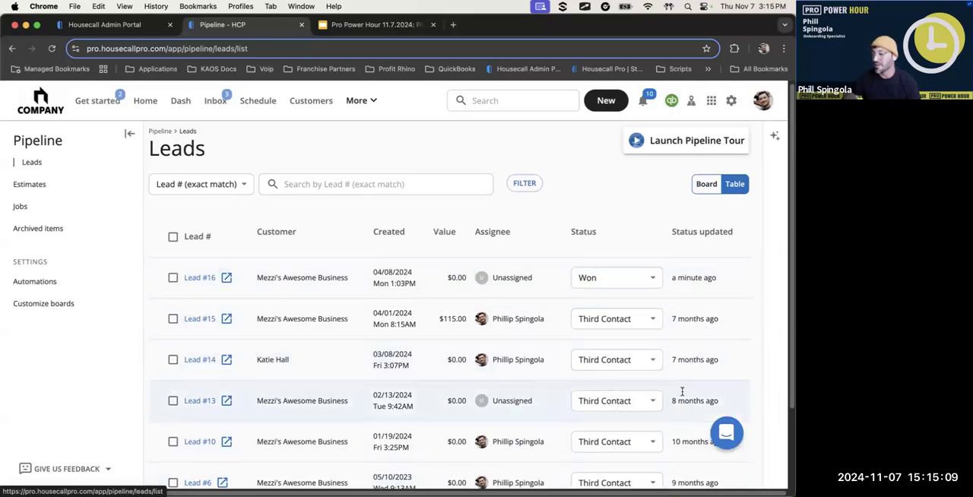
scroll(682, 456, down, 1)
scroll(682, 456, down, 1)
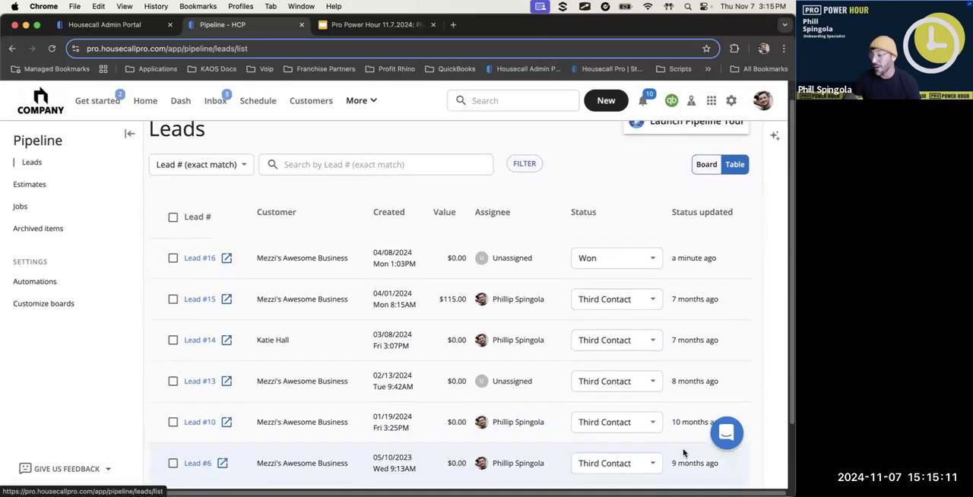
scroll(684, 415, up, 1)
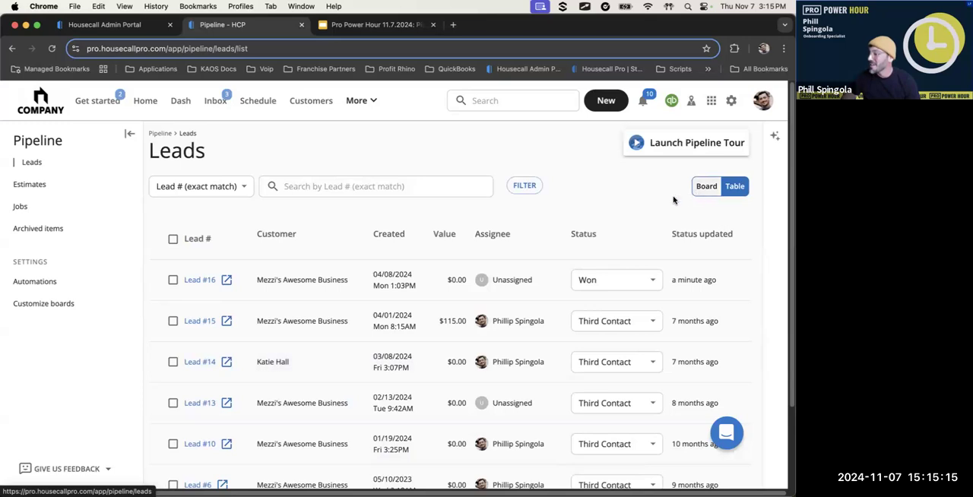
click(706, 187)
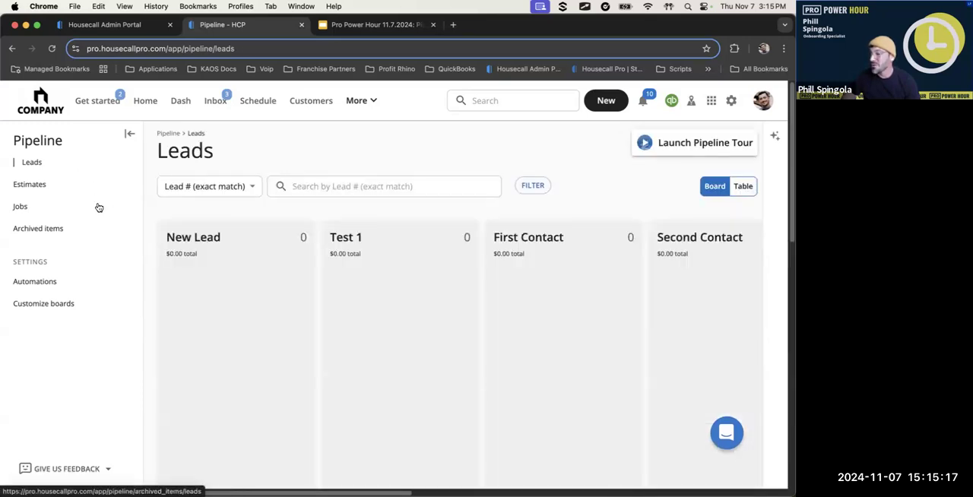
Open the Estimates board, look over its status columns and highlight the Unscheduled heading
click(50, 187)
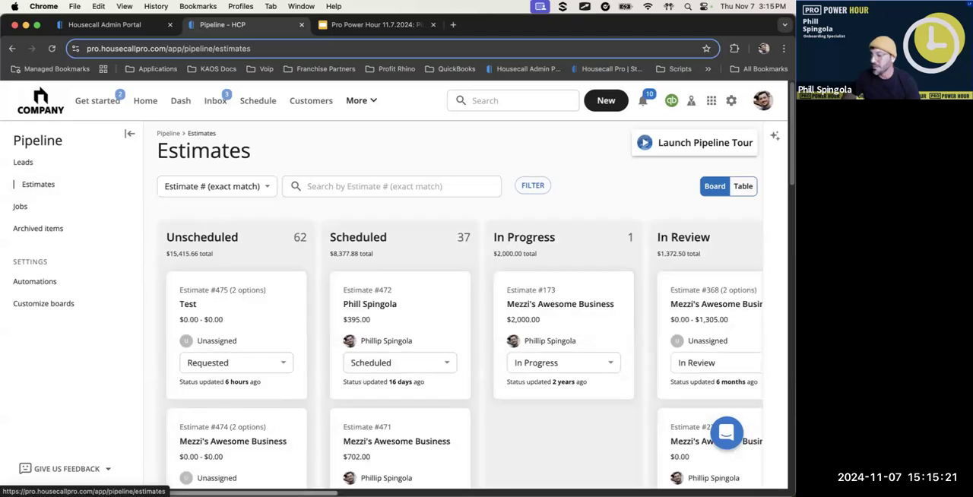
scroll(456, 357, right, 10)
scroll(201, 472, left, 10)
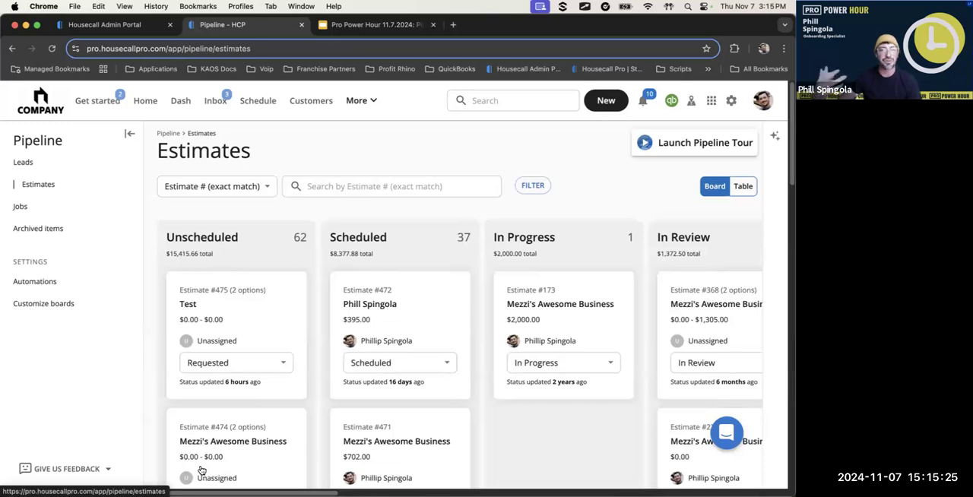
scroll(265, 384, down, 1)
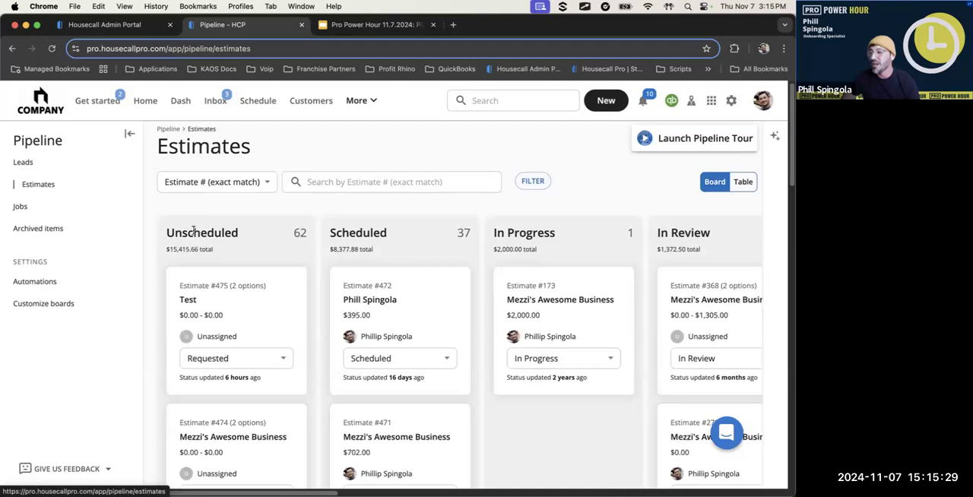
drag(166, 230, 258, 241)
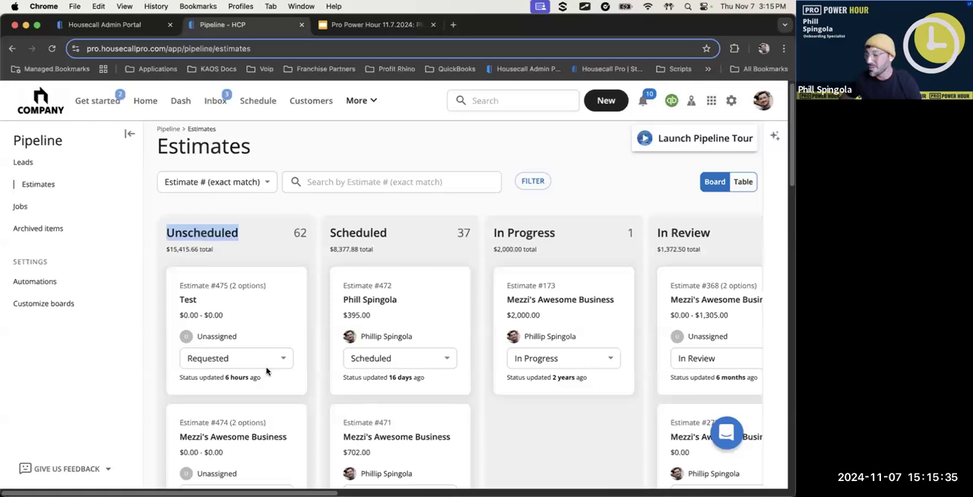
mouse_move(283, 493)
mouse_down()
mouse_move(297, 493)
mouse_move(284, 493)
mouse_up()
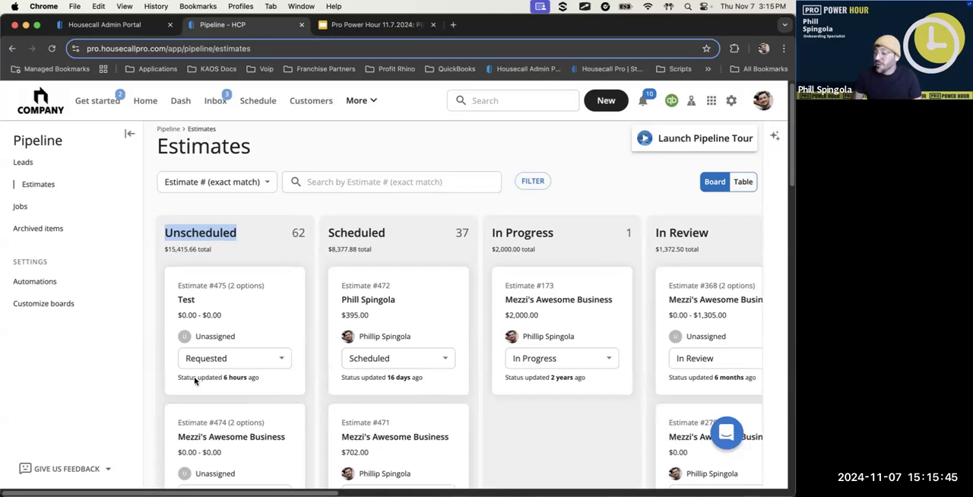
Draw annotation arrows from the Unscheduled column to Scheduled and from Scheduled to In Progress
key(ctrl+a)
mouse_move(239, 303)
mouse_down()
mouse_move(275, 209)
mouse_move(380, 191)
mouse_move(417, 305)
mouse_up()
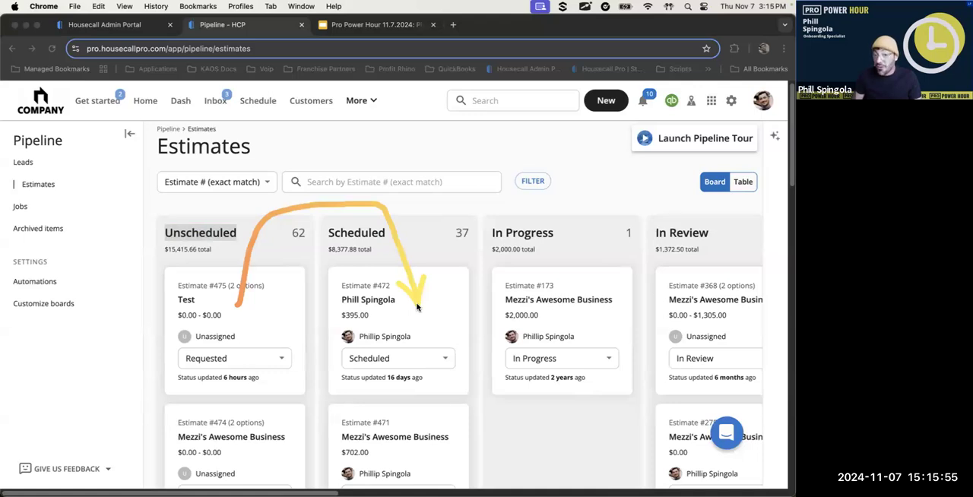
mouse_move(417, 305)
mouse_down()
mouse_move(425, 278)
mouse_move(490, 207)
mouse_move(566, 216)
mouse_move(587, 318)
mouse_up()
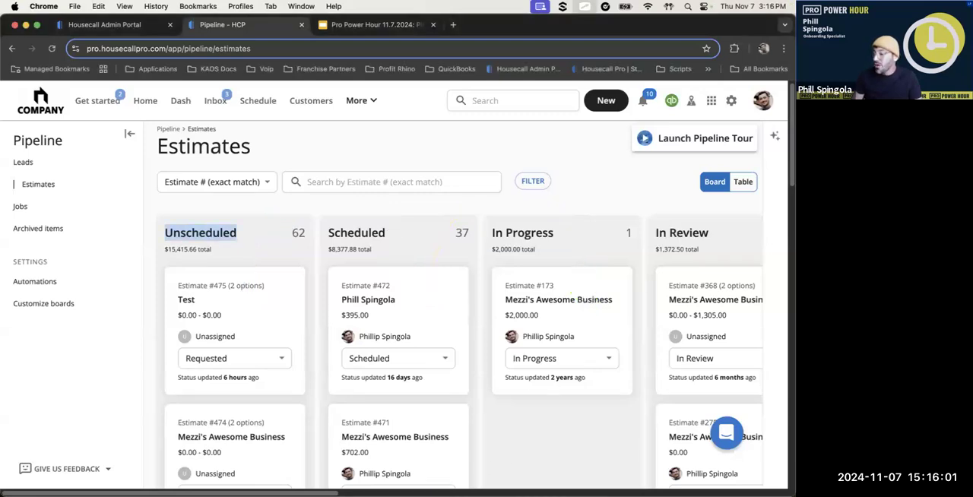
Highlight the In Review heading and draw an annotation arrow from the In Review column to Completed
scroll(394, 481, right, 5)
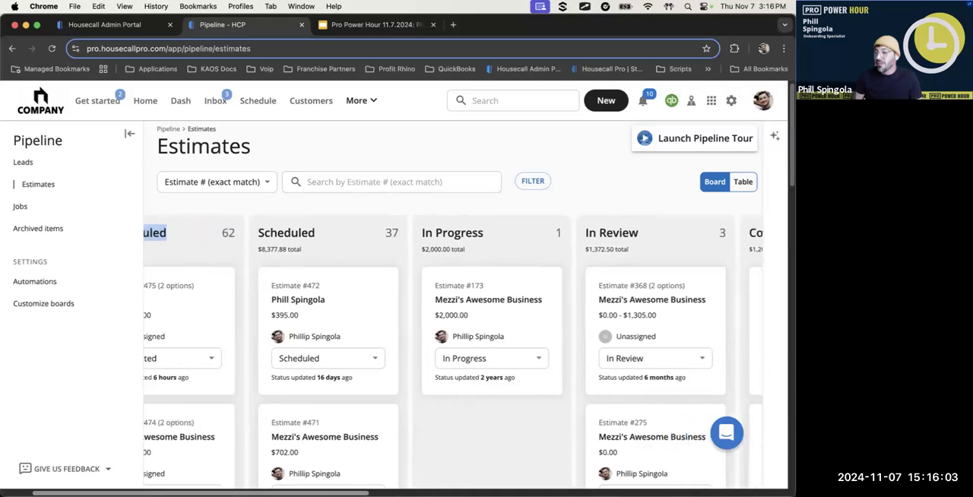
scroll(393, 481, right, 1)
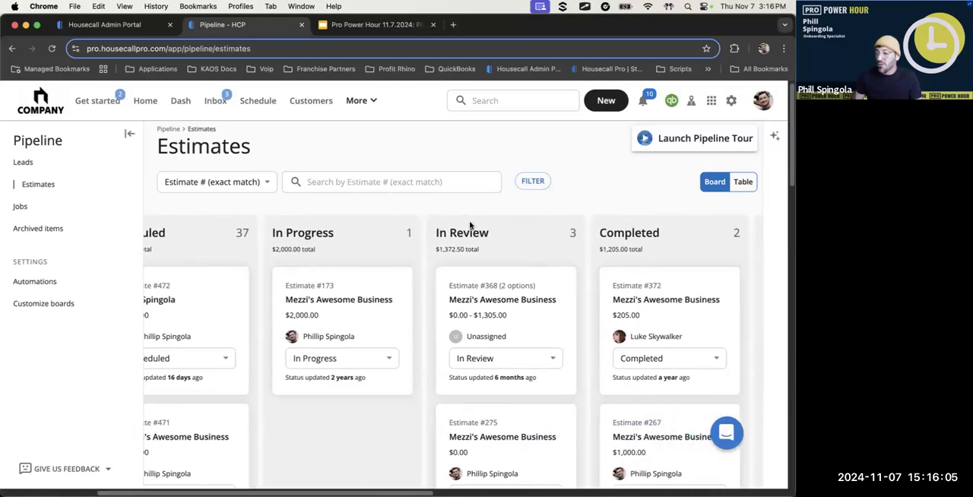
drag(452, 232, 493, 234)
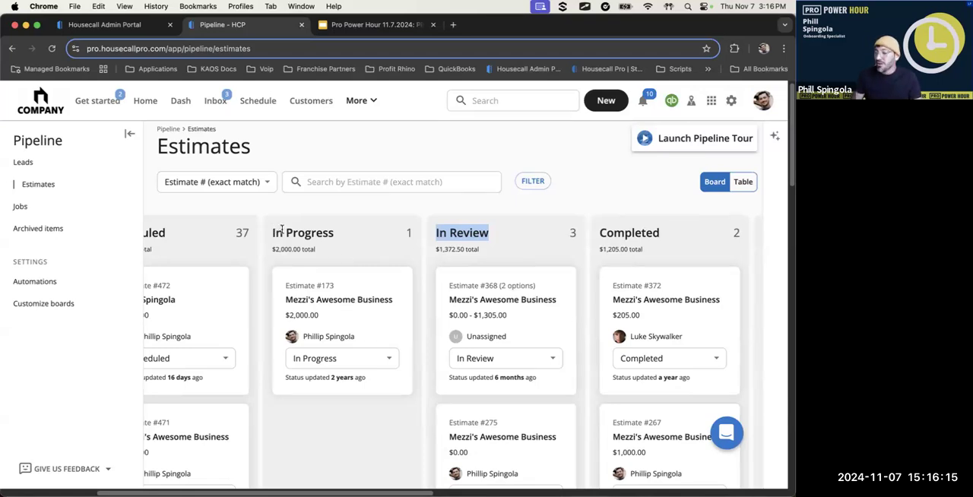
click(304, 233)
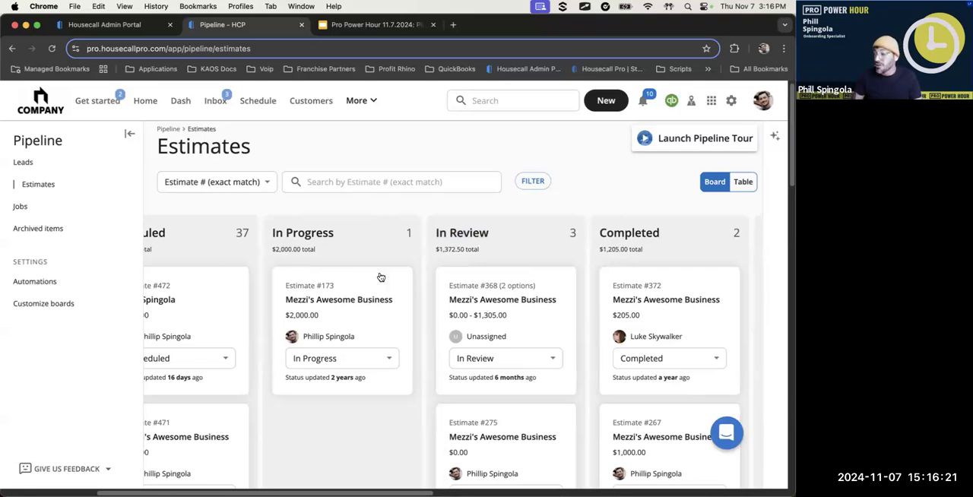
mouse_move(365, 291)
mouse_down()
mouse_move(496, 264)
mouse_move(361, 265)
mouse_move(374, 292)
mouse_up()
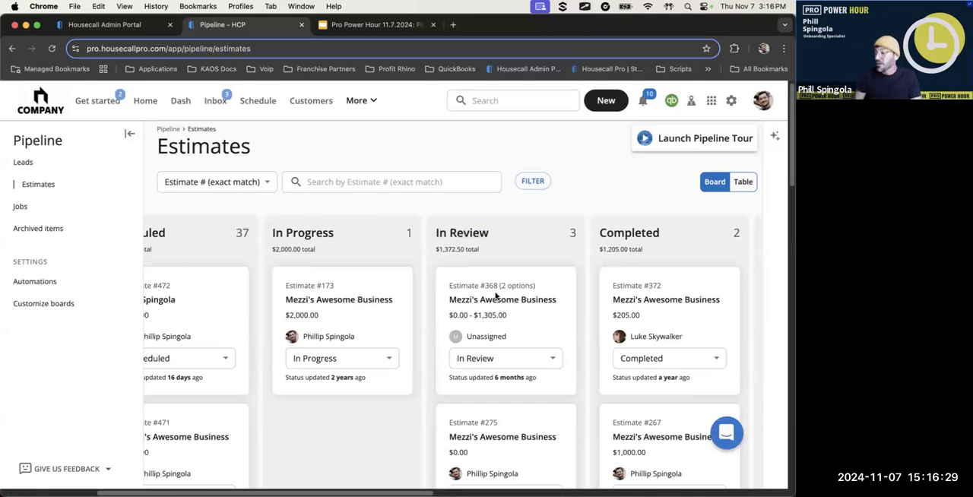
key(ctrl+a)
mouse_move(522, 254)
mouse_down()
mouse_move(692, 289)
mouse_move(687, 324)
mouse_up()
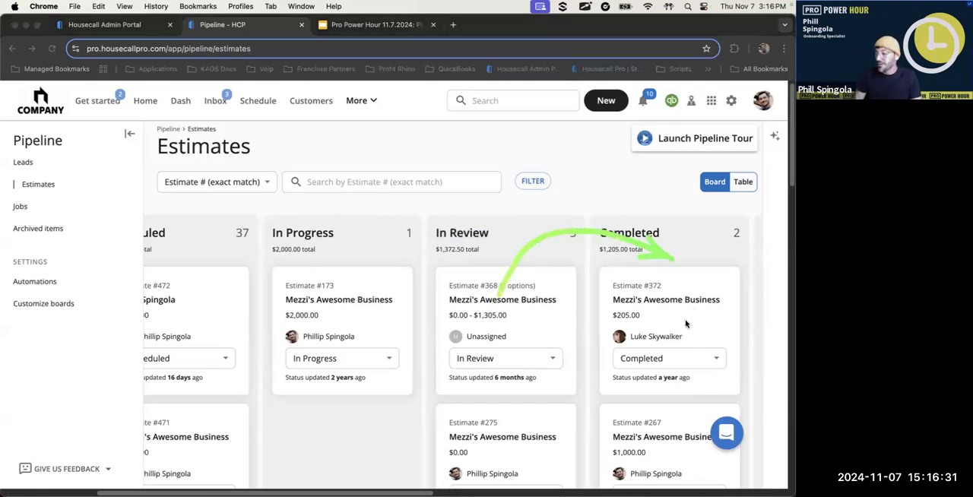
Bring the Estimates board's Created on Job, Sent and On Hold columns into view and draw an annotation from Created on Job to Sent
key(Escape)
scroll(510, 479, right, 5)
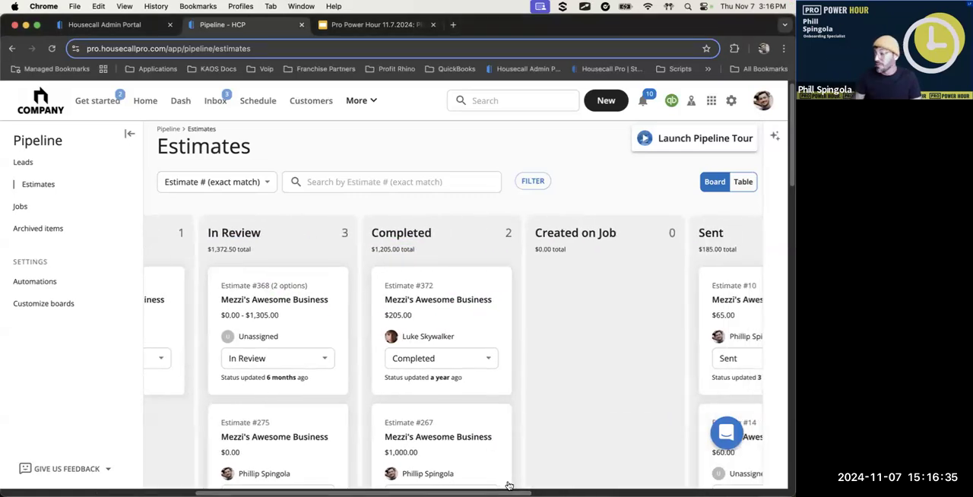
scroll(509, 479, right, 2)
scroll(583, 481, right, 10)
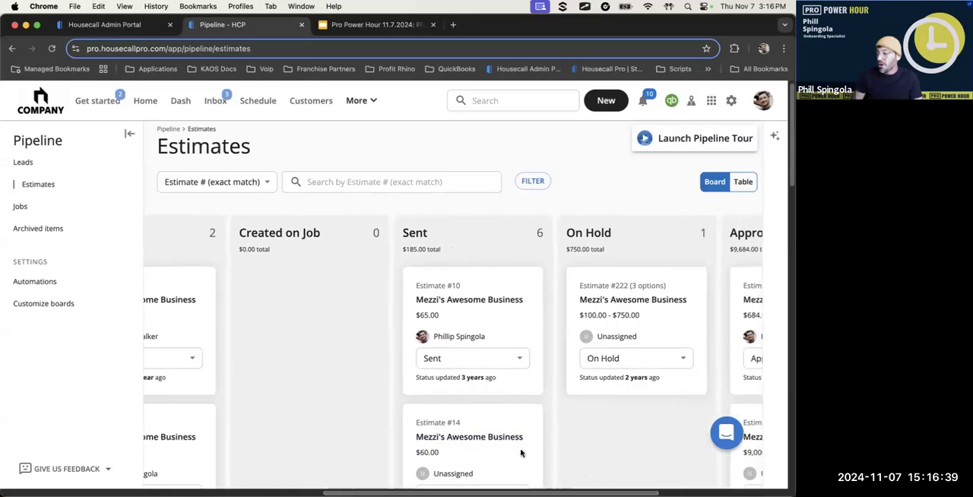
key(alt+Tab)
mouse_move(296, 222)
mouse_down()
mouse_move(413, 217)
mouse_move(473, 313)
mouse_up()
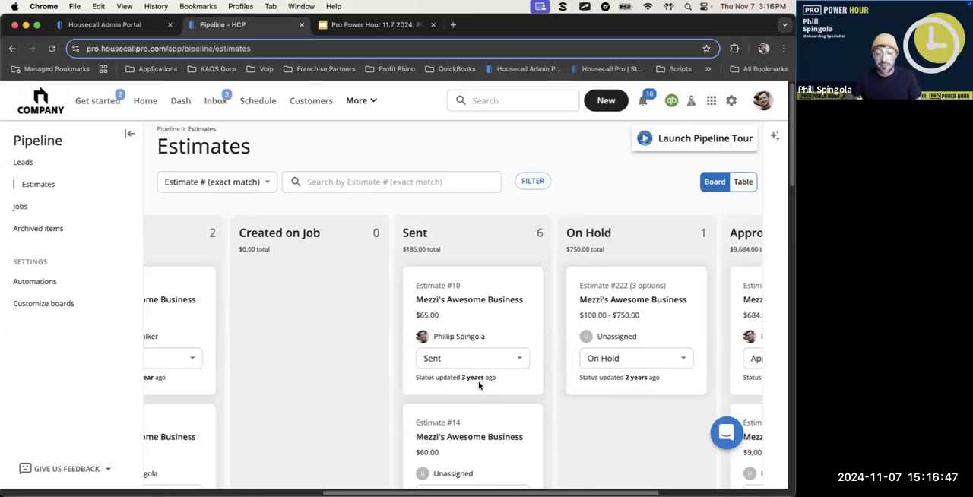
Review the estimates in the Sent column and their First, Second and Third Follow-Up statuses
scroll(494, 382, down, 3)
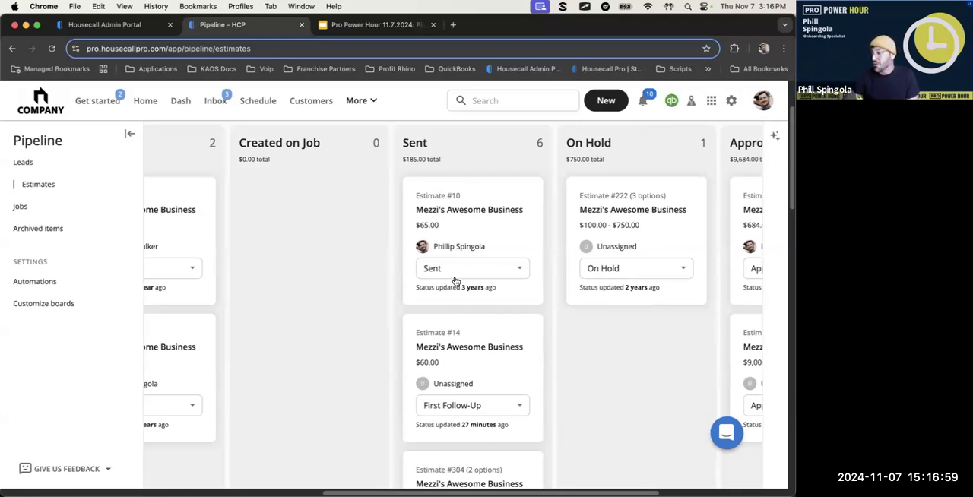
scroll(471, 372, down, 1)
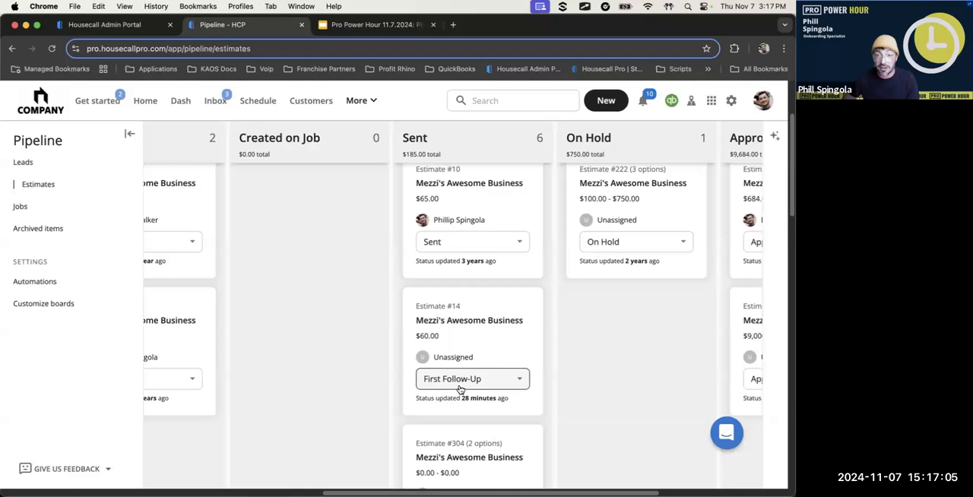
scroll(471, 387, down, 8)
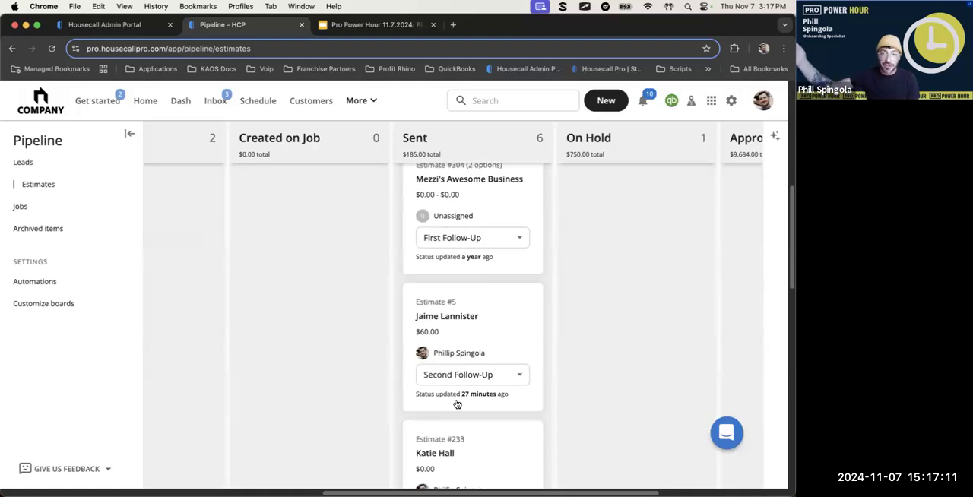
scroll(456, 395, down, 4)
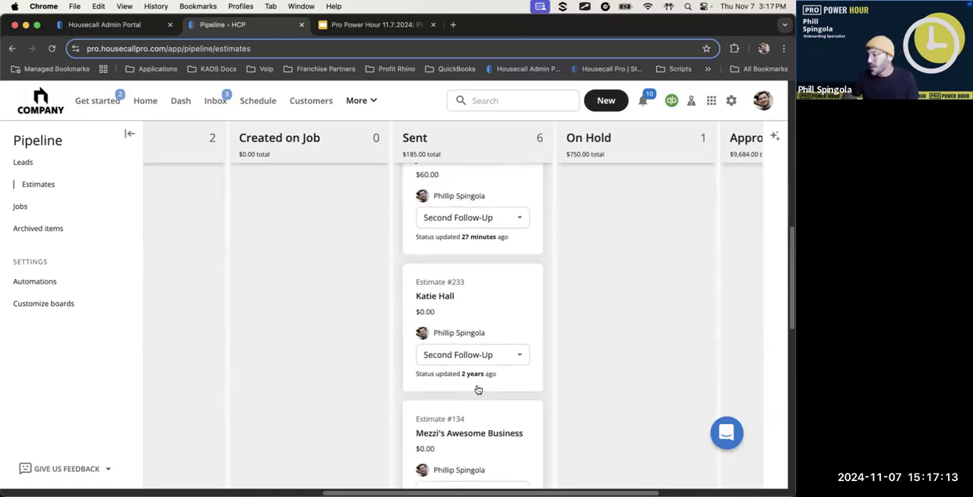
scroll(495, 385, down, 1)
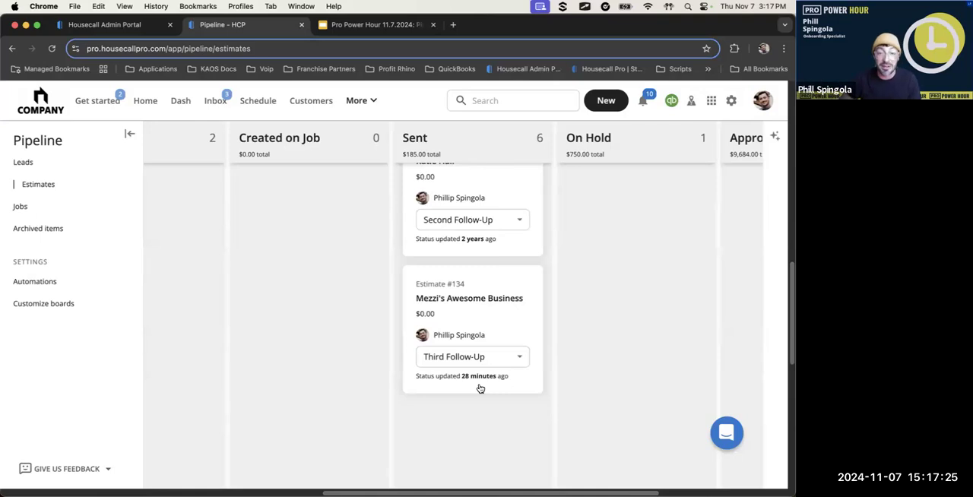
scroll(477, 388, up, 10)
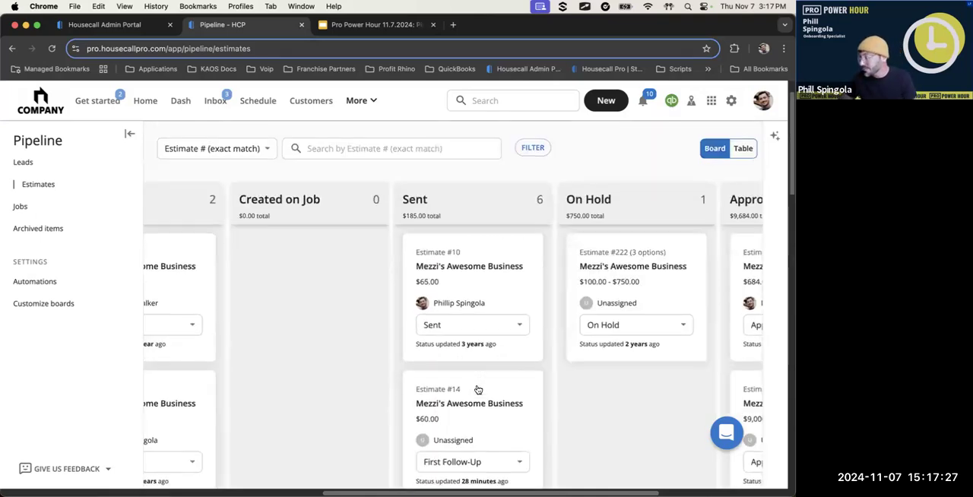
Show the Approved and Rejected columns, mark them with temporary annotations and clear the drawings
scroll(524, 327, right, 8)
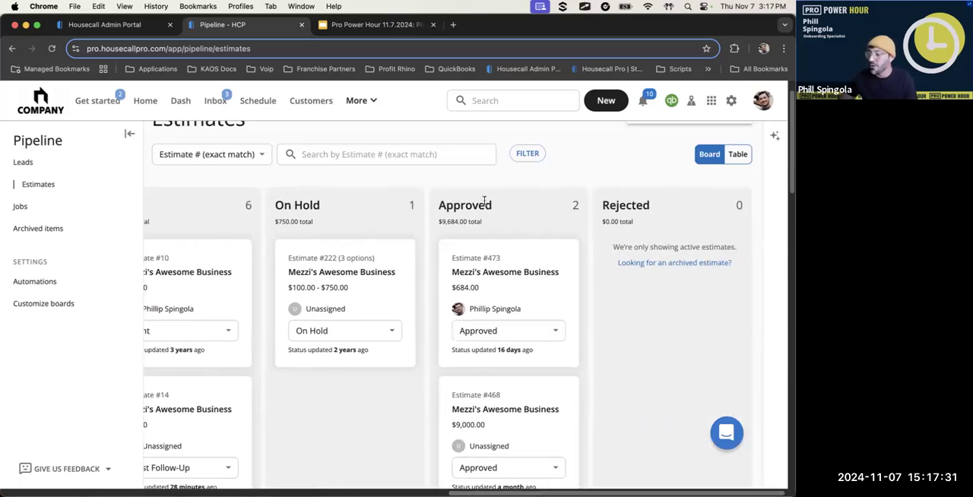
mouse_move(471, 182)
mouse_down()
mouse_move(527, 265)
mouse_move(526, 302)
mouse_up()
drag(517, 217, 655, 289)
key(Escape)
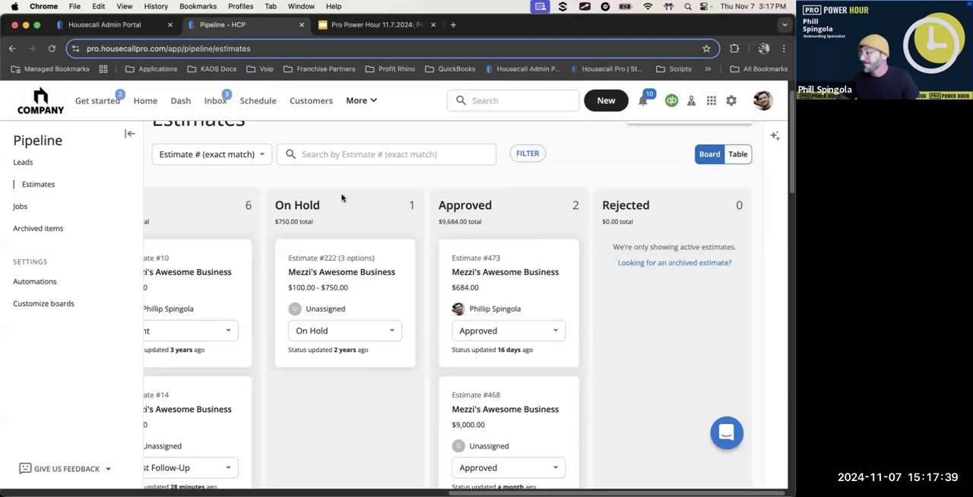
key(ctrl+a)
key(Escape)
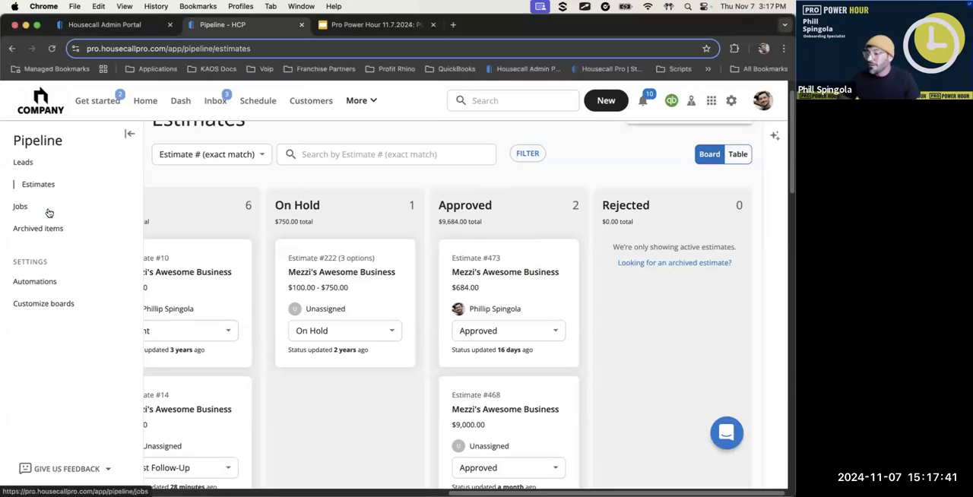
Open the Jobs board, highlight the Job Check Needs To Scheduled heading and draw a temporary annotation from that column to Scheduled
click(47, 207)
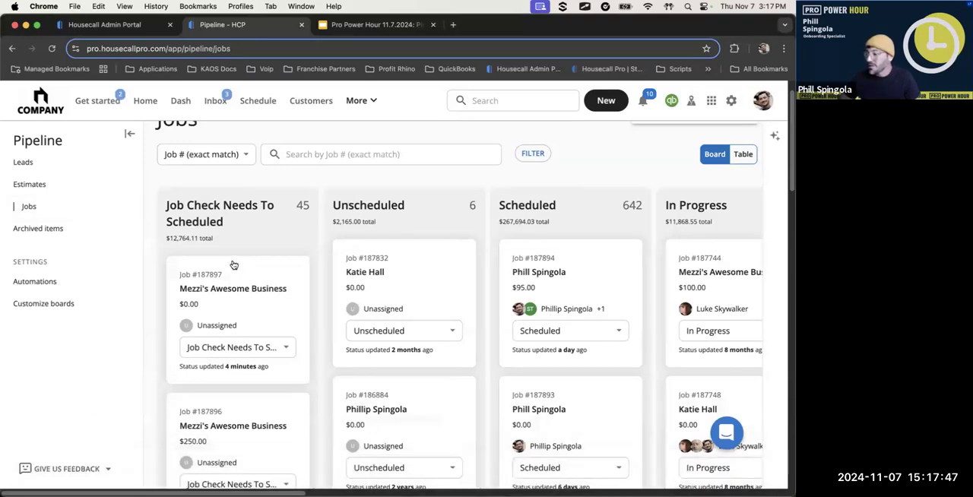
key(ctrl+Tab)
drag(152, 212, 284, 231)
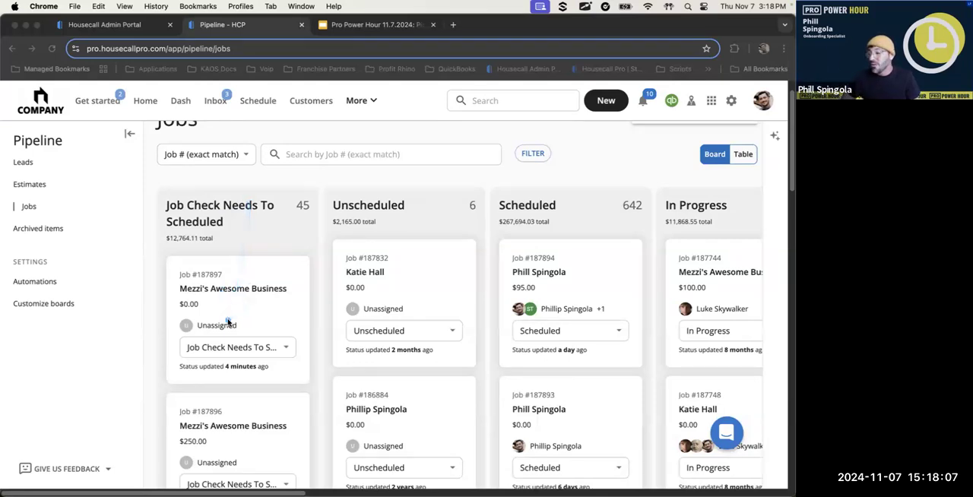
mouse_move(228, 325)
mouse_down()
mouse_move(361, 205)
mouse_move(575, 308)
mouse_up()
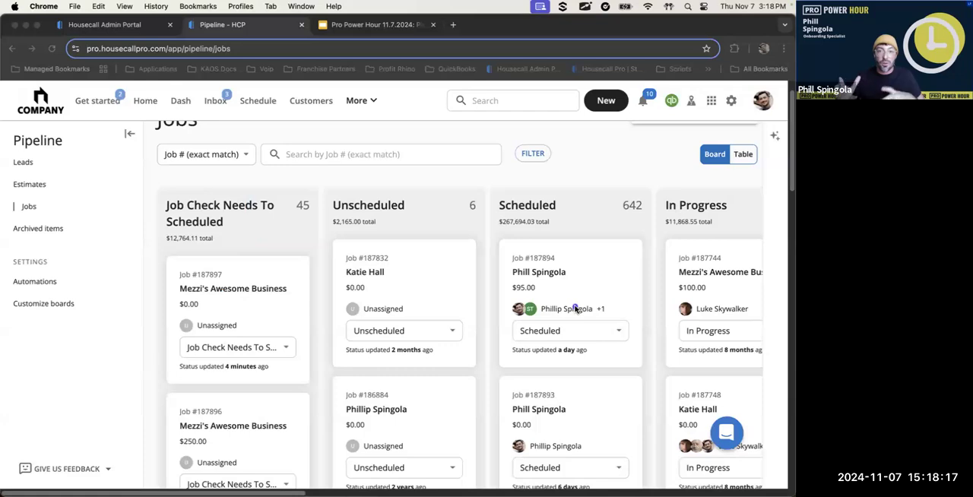
key(Escape)
Show the In Progress and Completed job columns, draw an annotation from Scheduled to Completed and clear it
scroll(402, 478, right, 8)
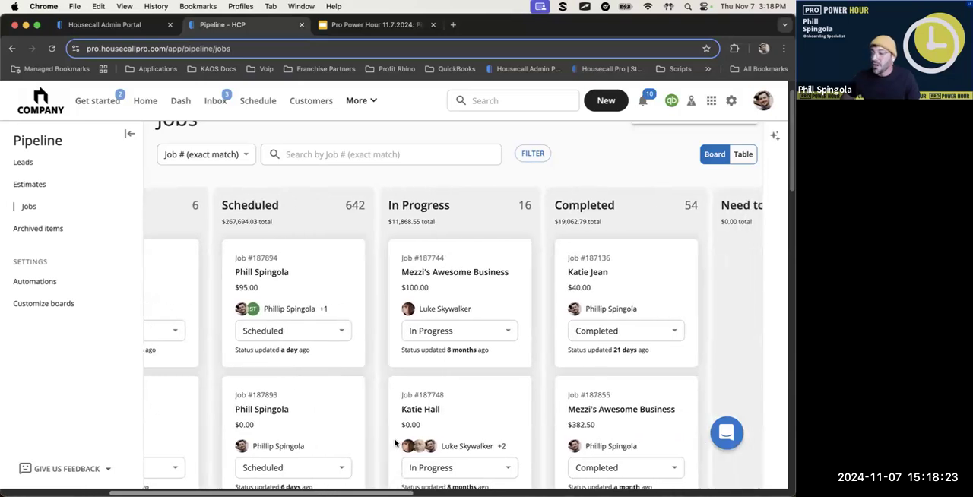
key(ctrl+shift+a)
mouse_move(314, 254)
mouse_down()
mouse_move(436, 200)
mouse_move(453, 278)
mouse_move(492, 245)
mouse_move(596, 231)
mouse_move(626, 291)
mouse_up()
key(Escape)
Examine the Need to Invoice, Invoice Sent and Waiting On Parts columns of the Jobs board
drag(411, 493, 582, 471)
scroll(585, 470, right, 3)
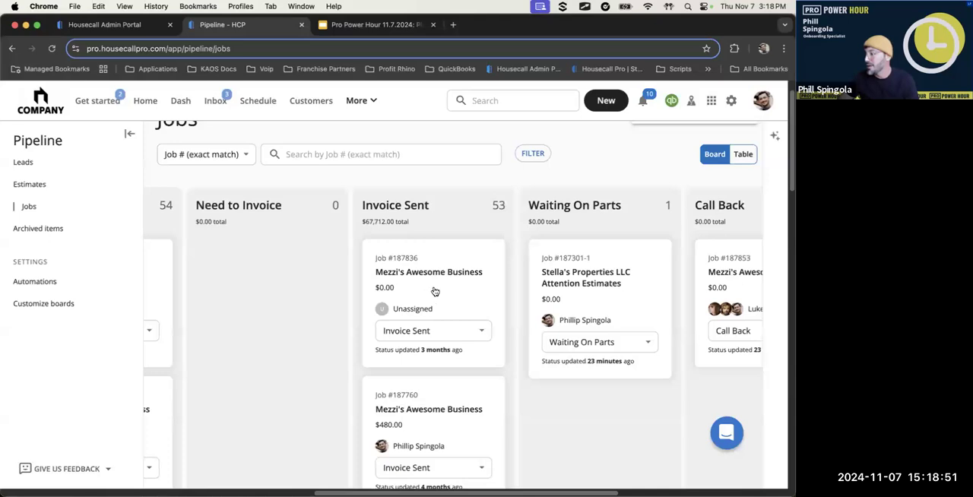
scroll(433, 293, down, 1)
scroll(574, 281, down, 1)
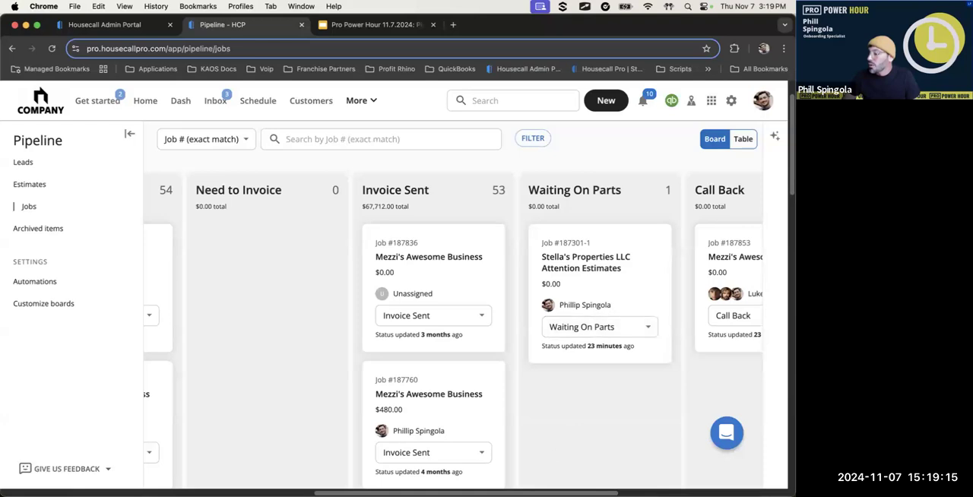
click(489, 480)
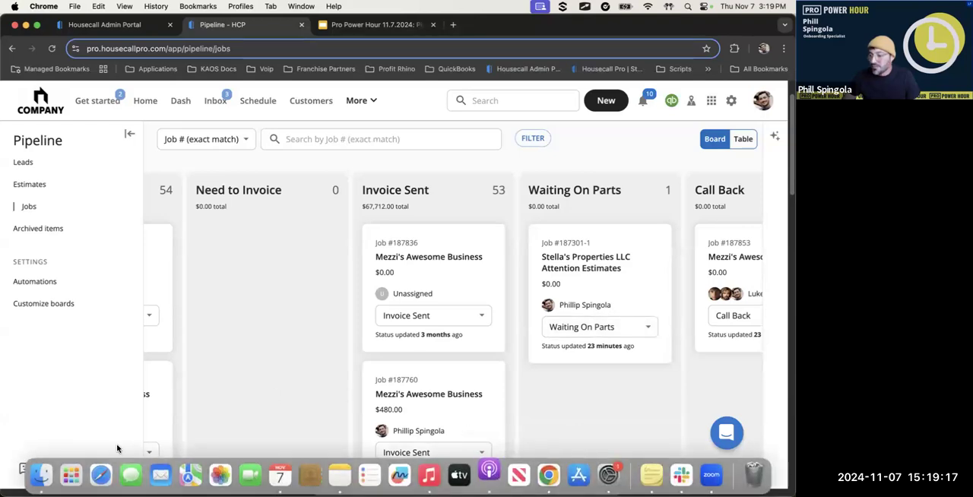
click(599, 413)
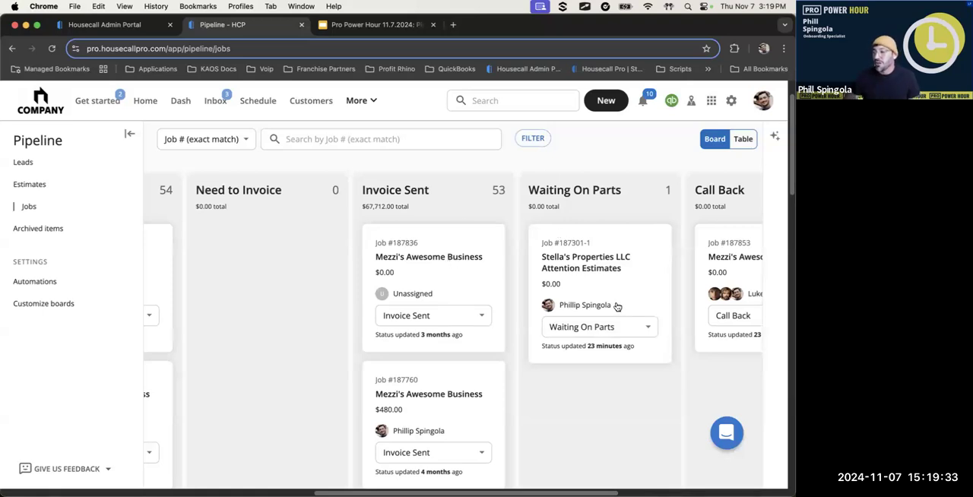
Move the Stella's Properties LLC job from Waiting On Parts to Call Back and check the board's columns
drag(519, 486, 571, 485)
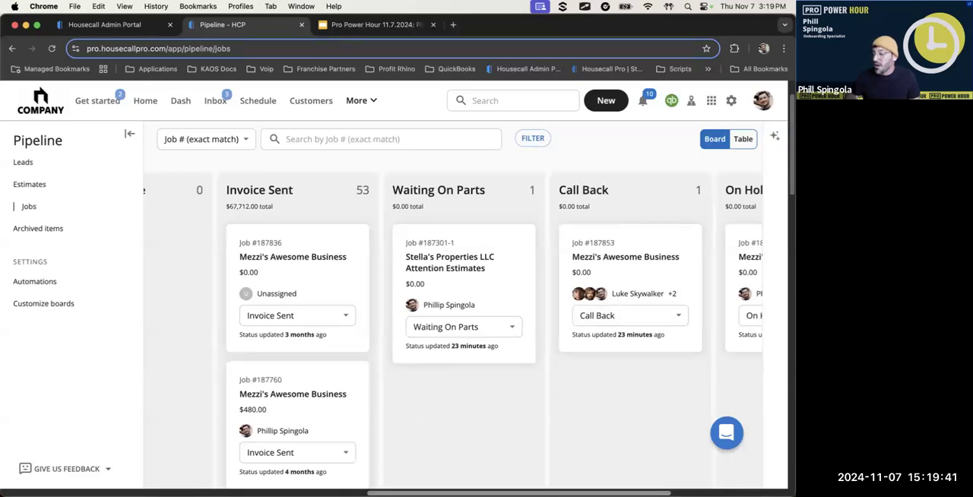
scroll(658, 486, right, 5)
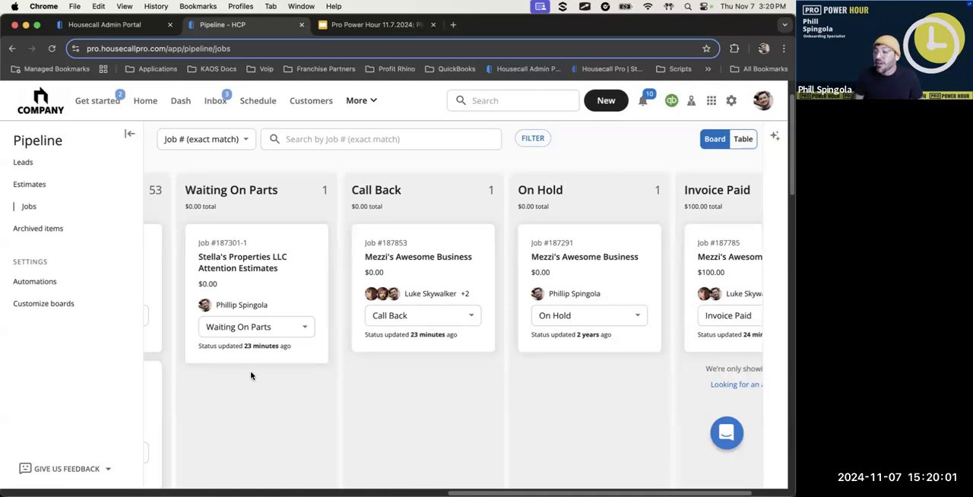
drag(275, 282, 426, 375)
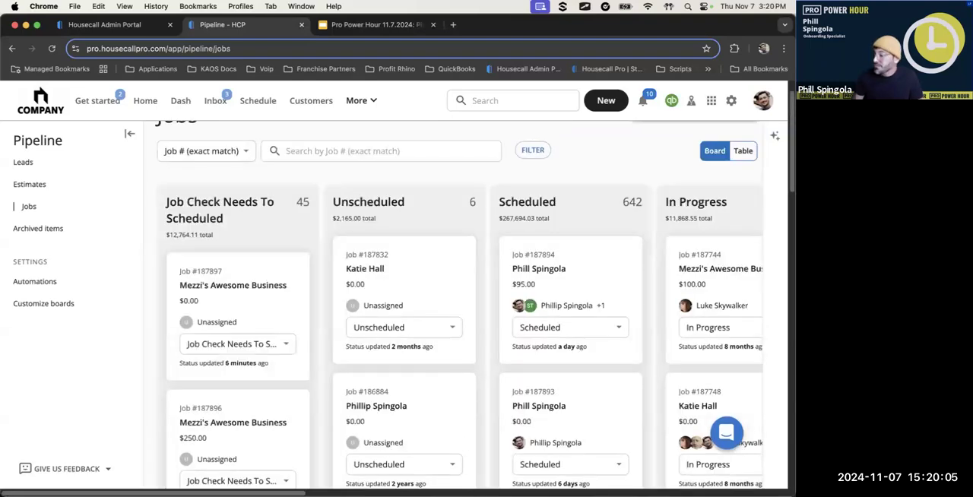
scroll(456, 335, right, 10)
scroll(456, 335, left, 3)
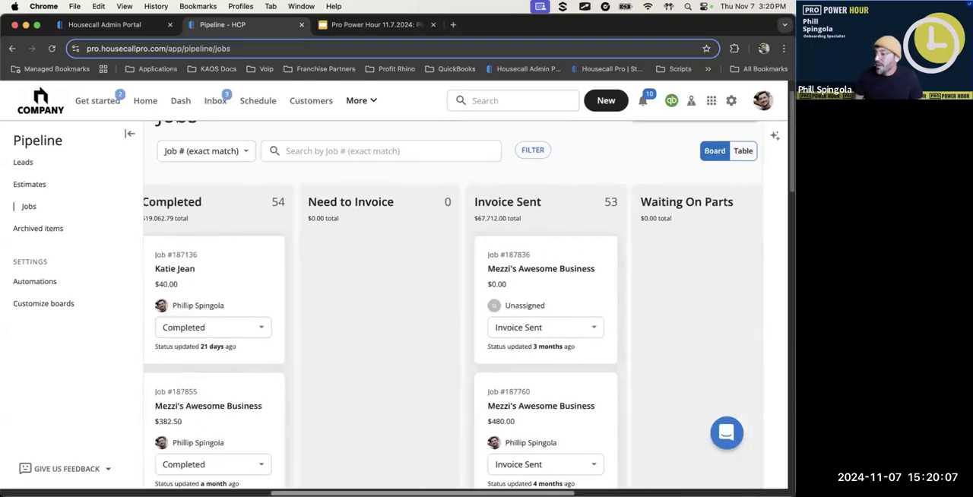
scroll(378, 483, left, 3)
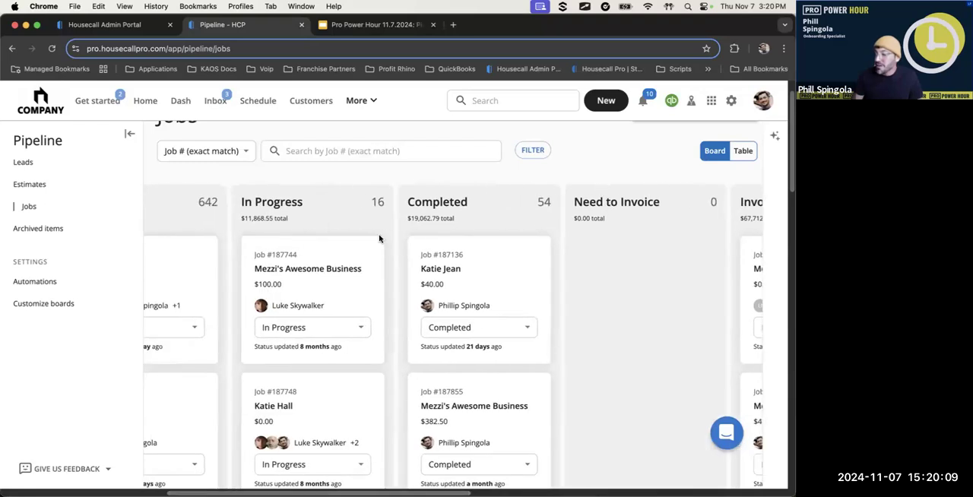
scroll(456, 334, right, 10)
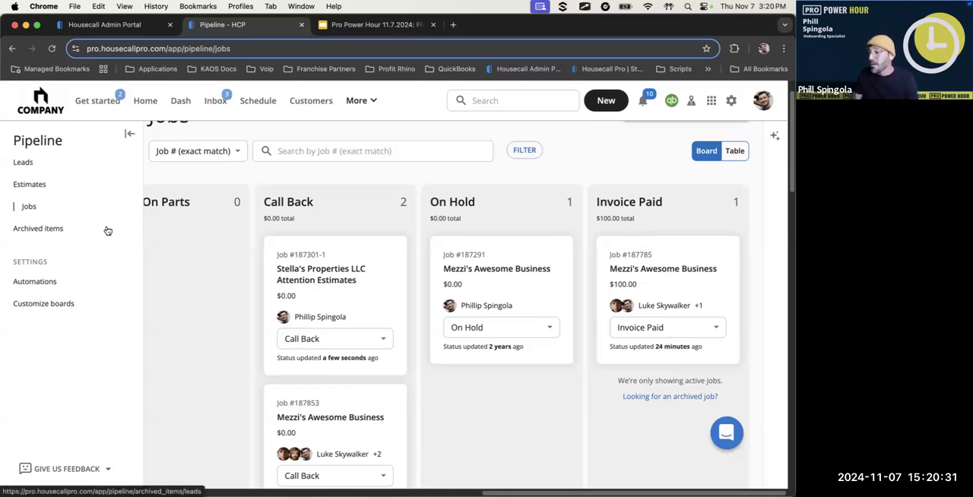
Open the archived items and look through the archived leads, estimates and jobs
click(46, 230)
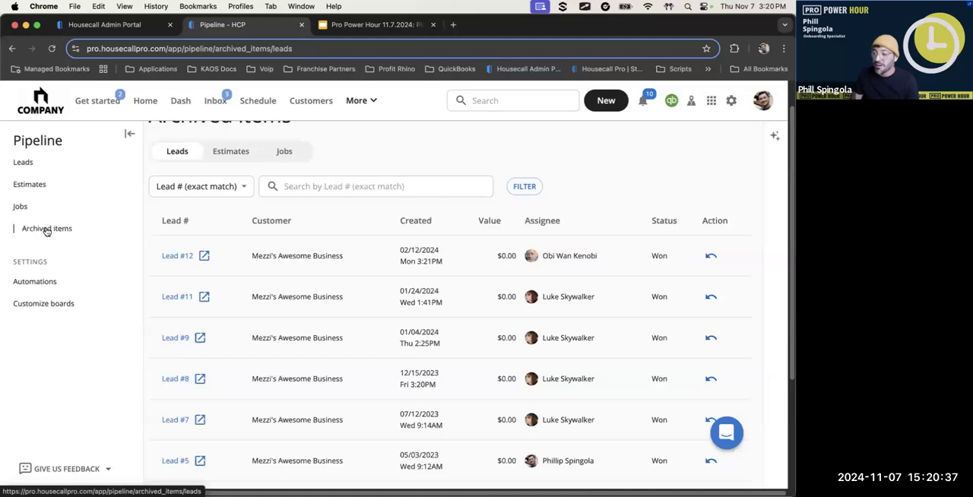
scroll(189, 326, down, 3)
scroll(182, 327, up, 5)
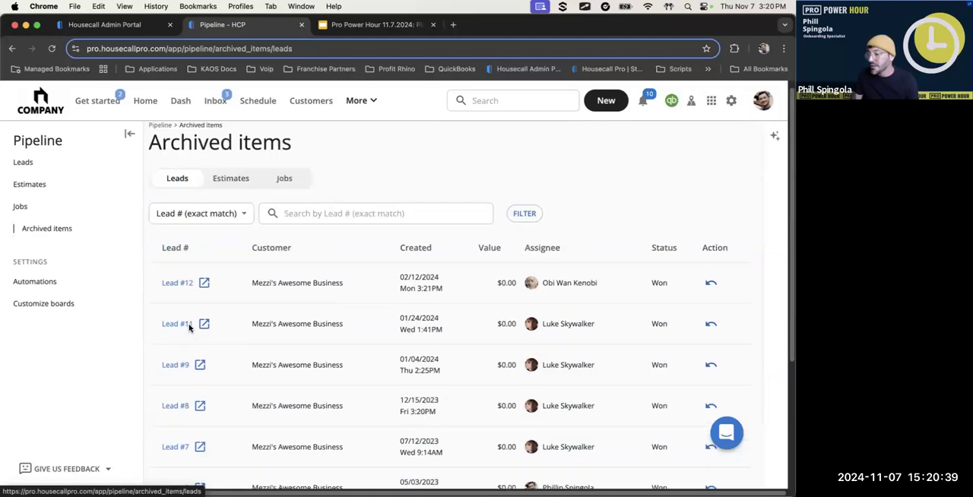
click(244, 192)
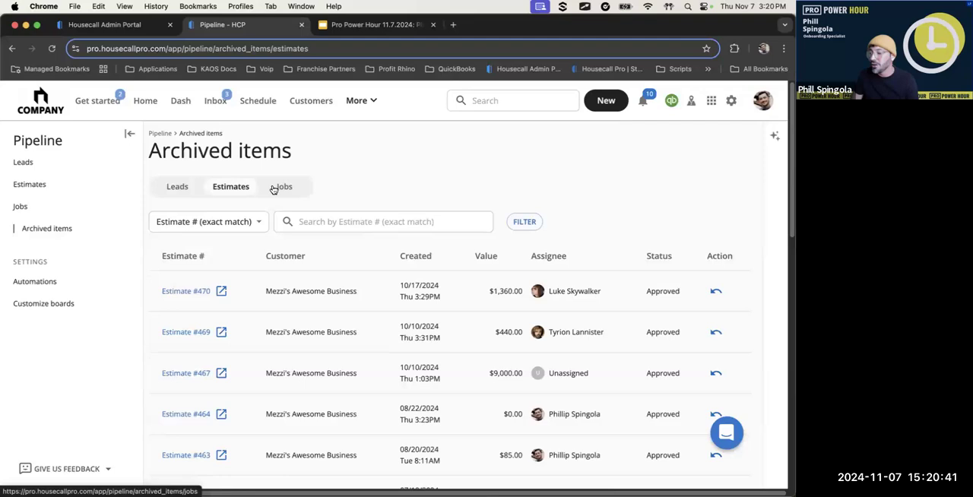
click(278, 192)
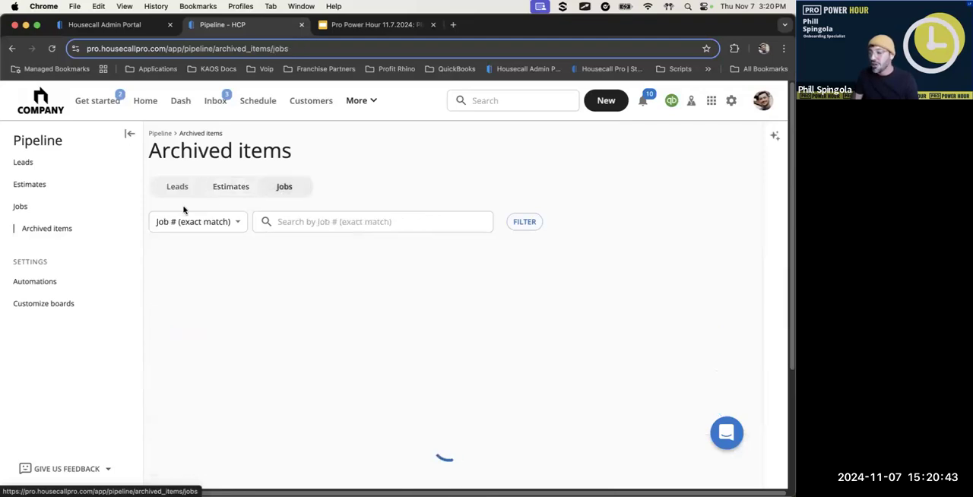
Check the Call Back, On Hold and Invoice Paid columns of the Jobs board, and review the archived leads list again
click(47, 209)
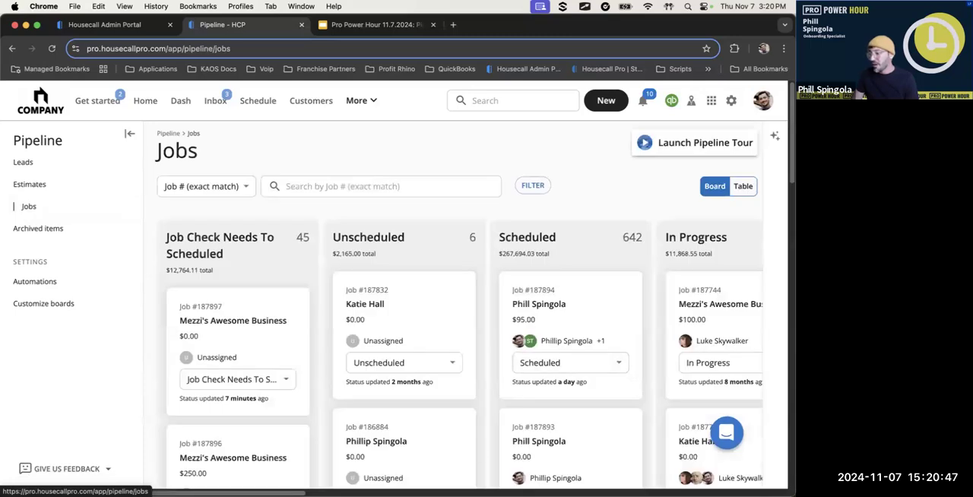
scroll(658, 324, right, 15)
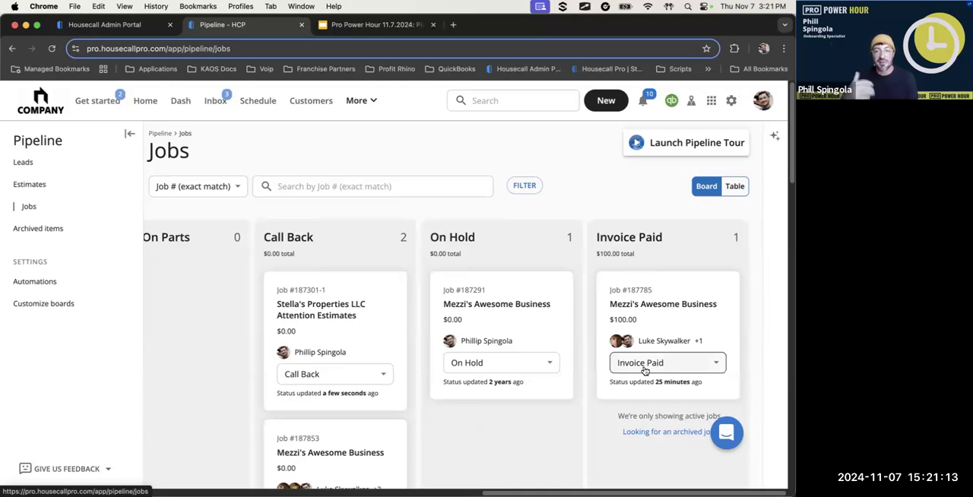
click(62, 228)
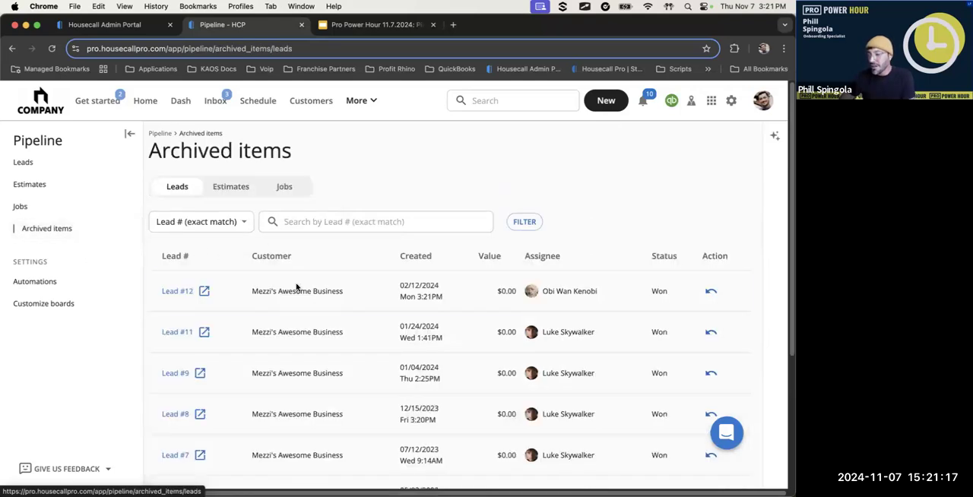
scroll(278, 421, down, 5)
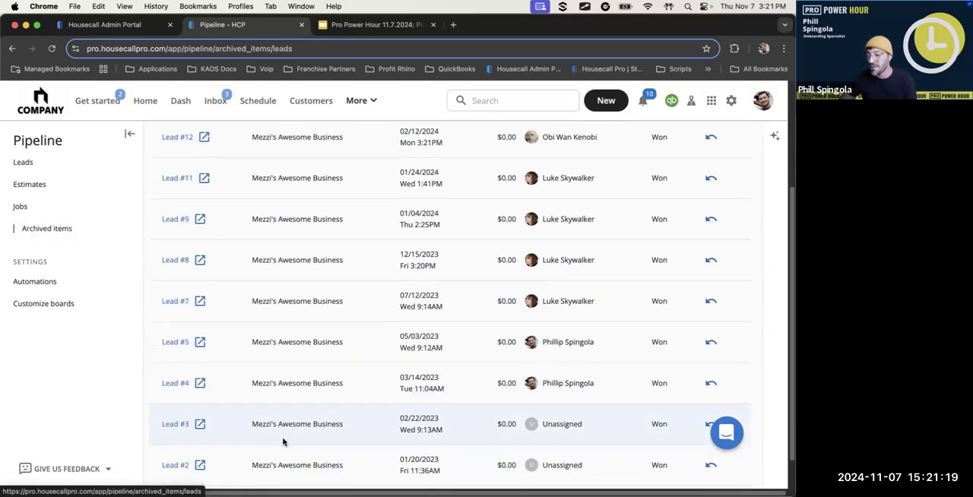
scroll(283, 442, down, 1)
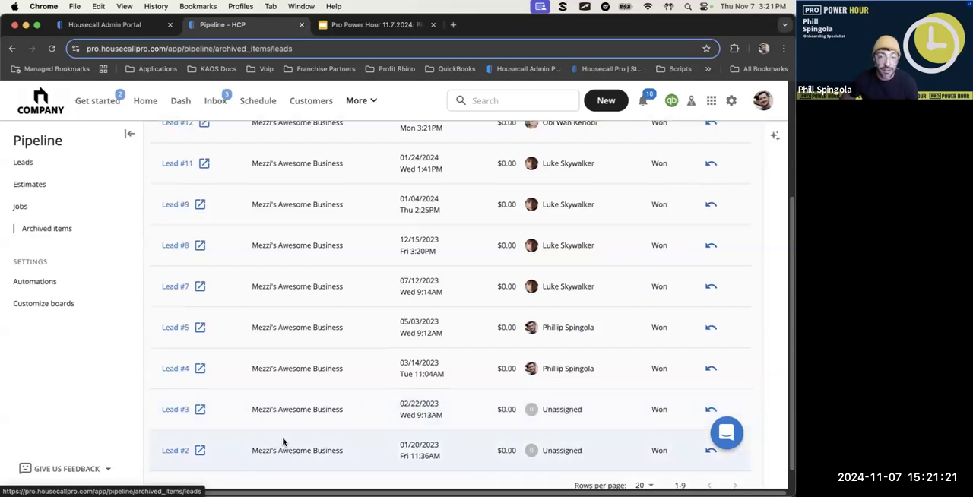
Open the Pipeline's board customization settings and look over the Leads board's visible and hidden columns
scroll(282, 441, up, 6)
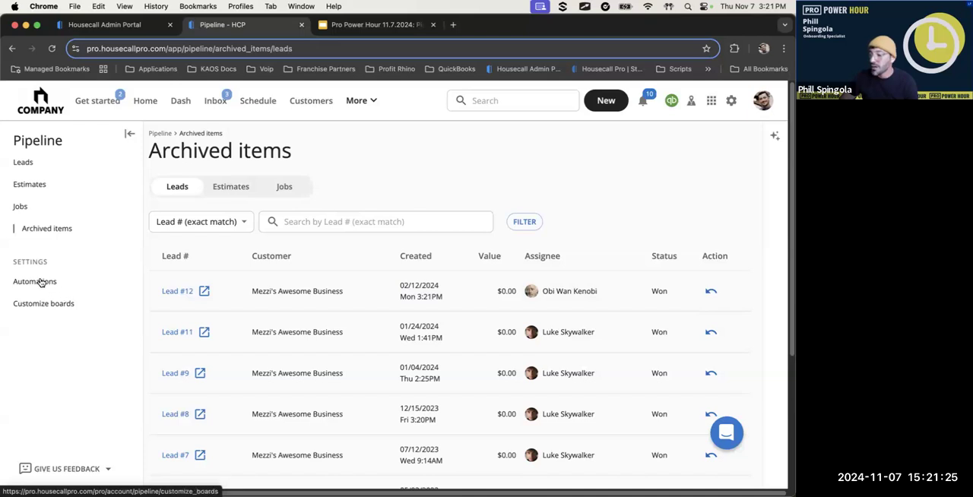
click(45, 303)
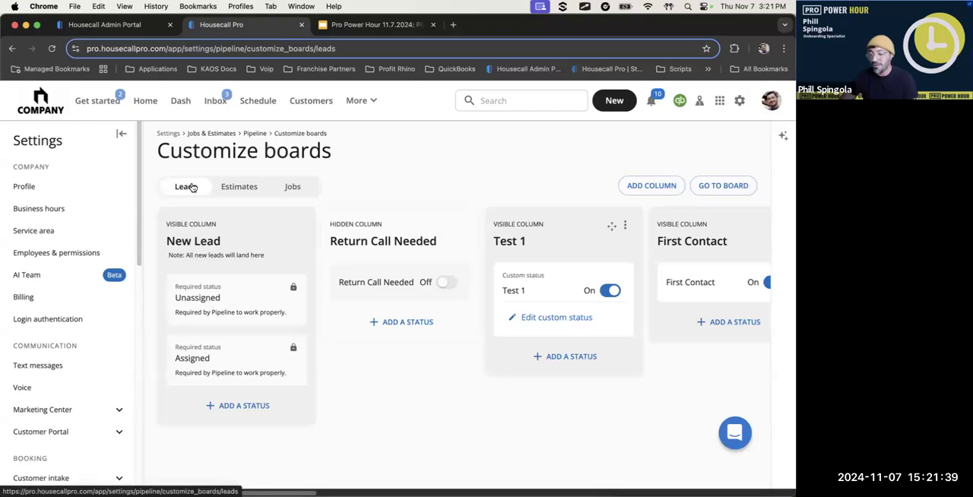
key(ctrl+s)
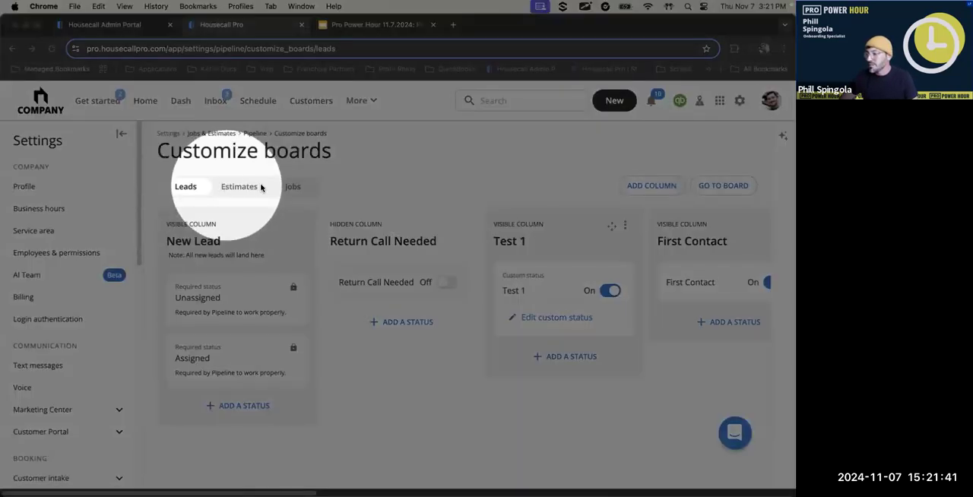
key(ctrl+a)
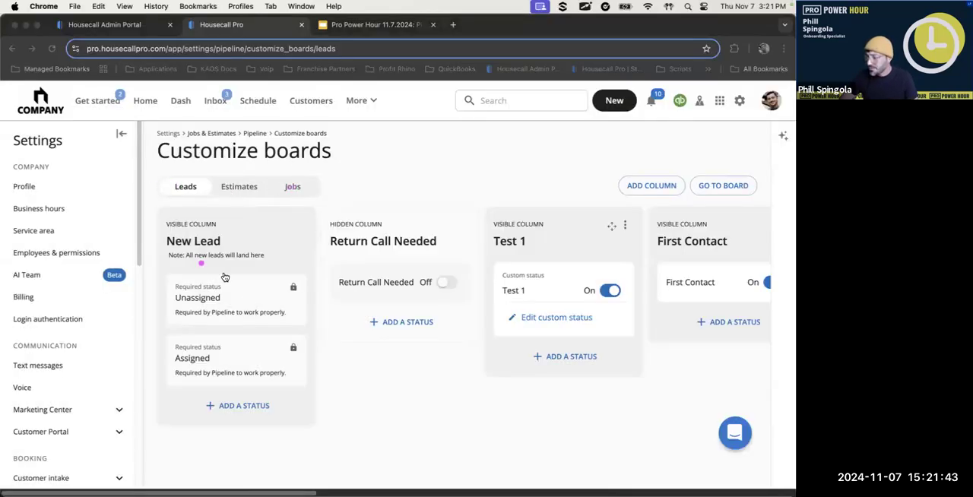
key(Escape)
key(ctrl+Left)
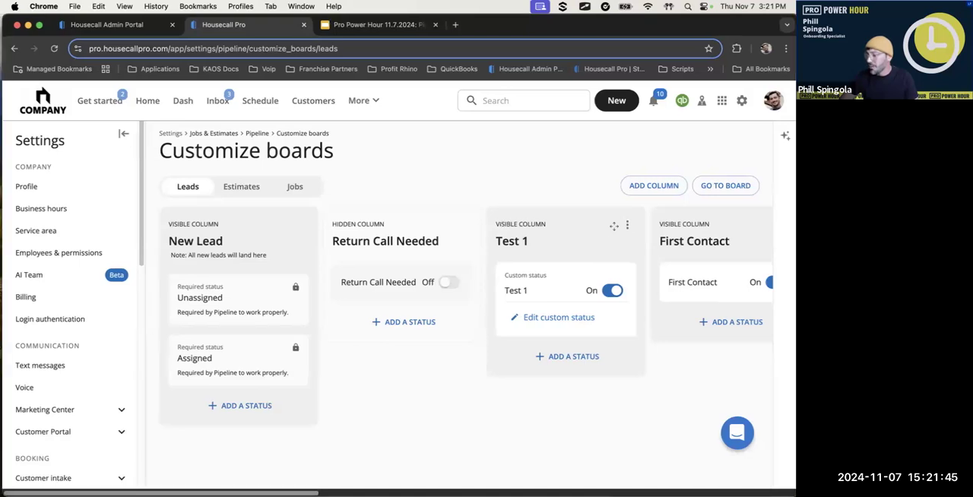
scroll(456, 320, right, 2)
scroll(281, 482, left, 2)
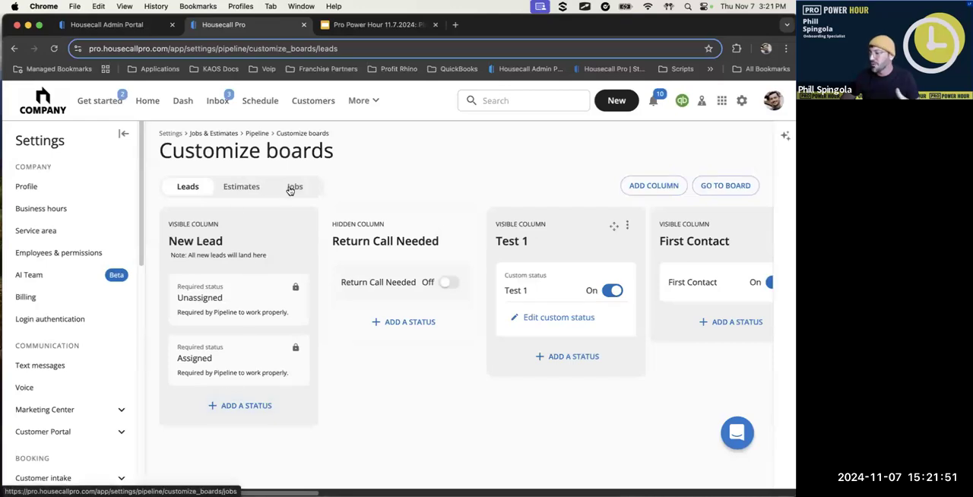
Examine the Jobs board's customization settings, checking the hidden and visible columns from New Job through On Hold
click(289, 188)
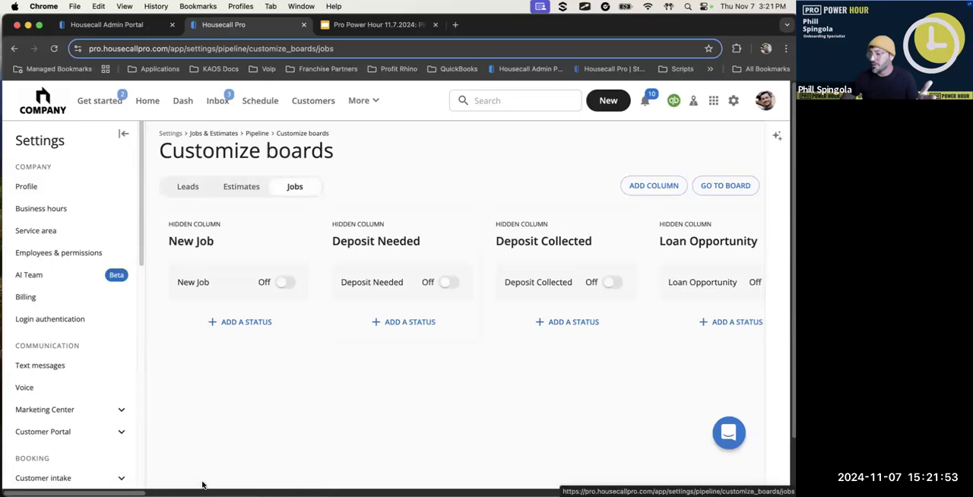
scroll(456, 281, right, 5)
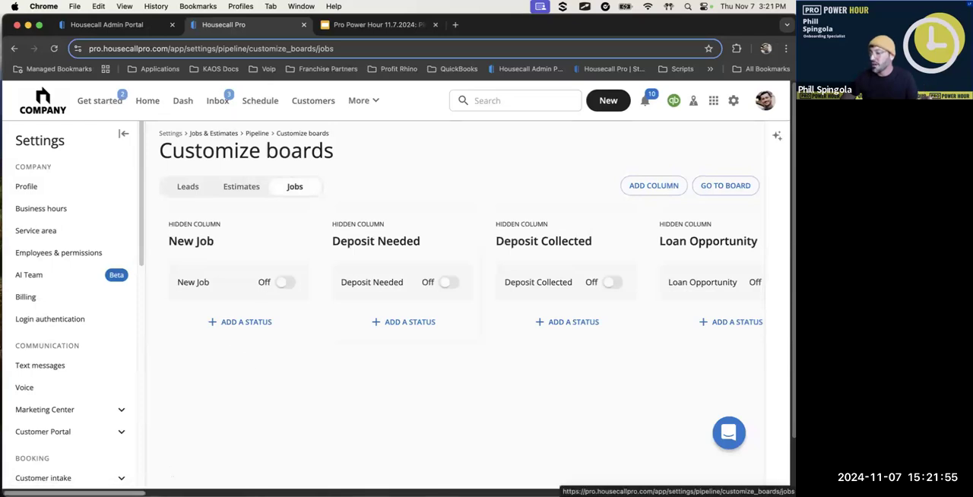
scroll(456, 281, right, 5)
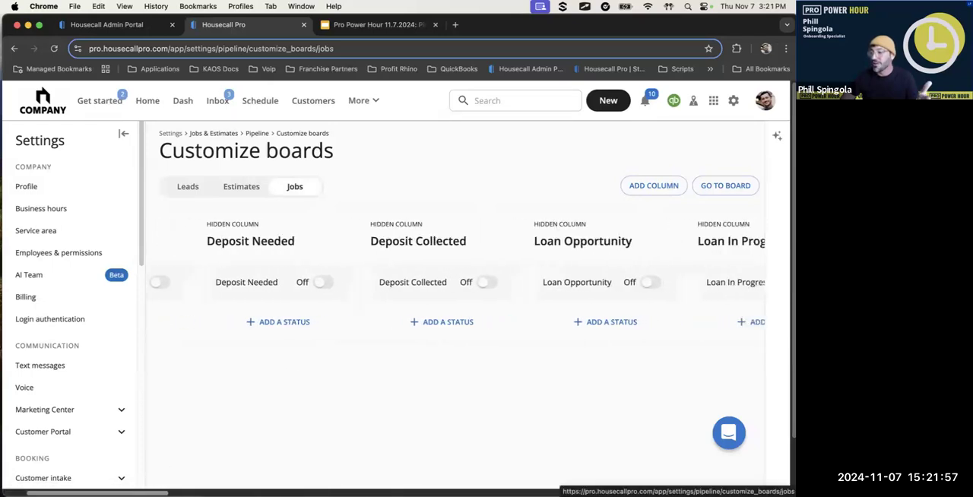
scroll(456, 281, right, 5)
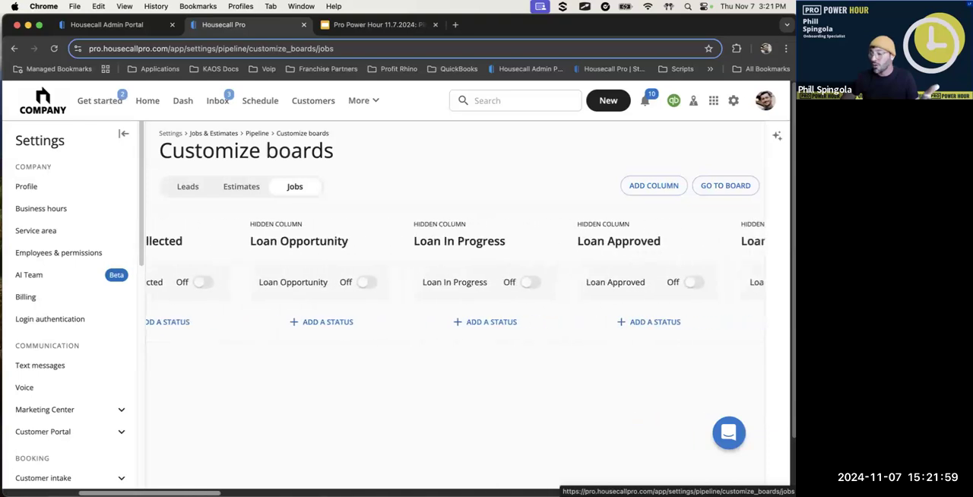
scroll(456, 281, right, 5)
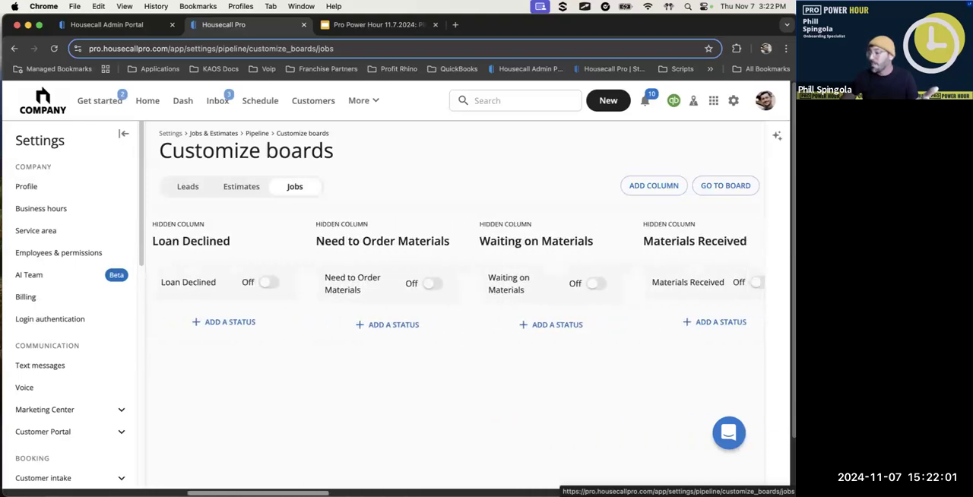
scroll(456, 281, right, 5)
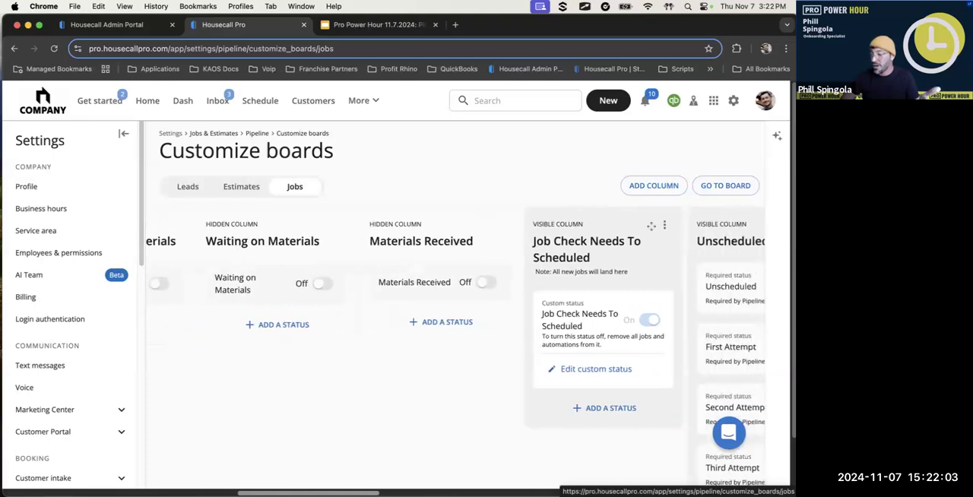
scroll(217, 226, right, 2)
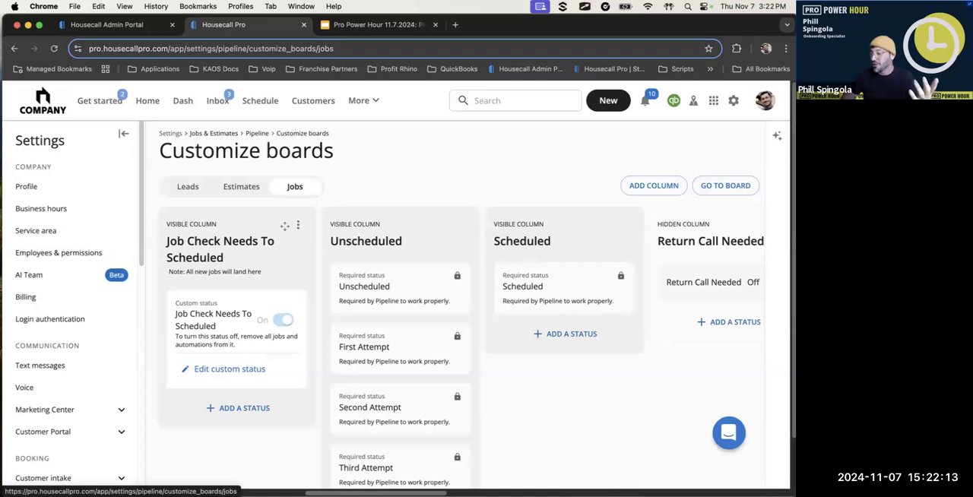
scroll(284, 226, right, 10)
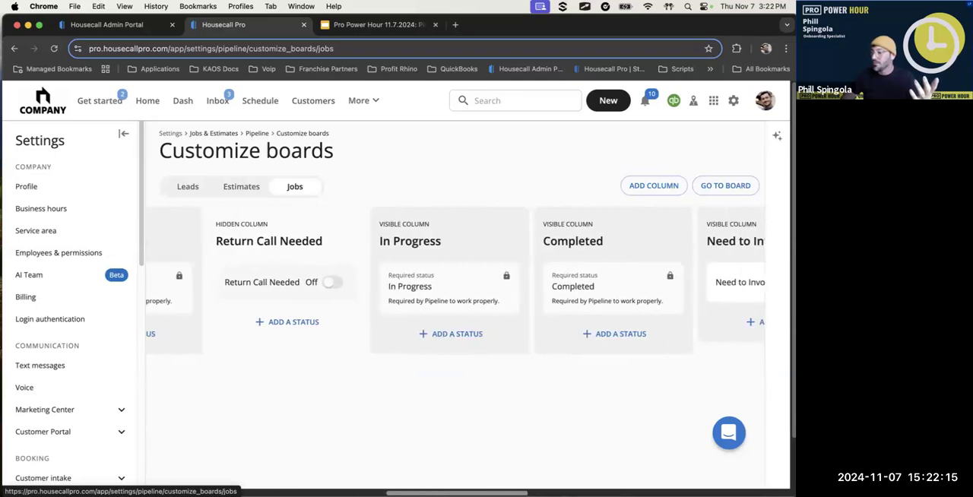
scroll(471, 486, right, 5)
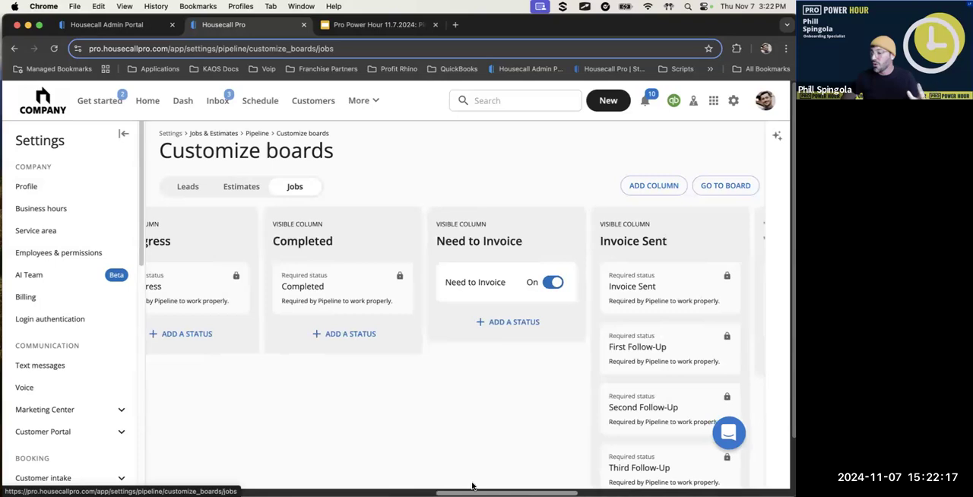
scroll(471, 486, right, 3)
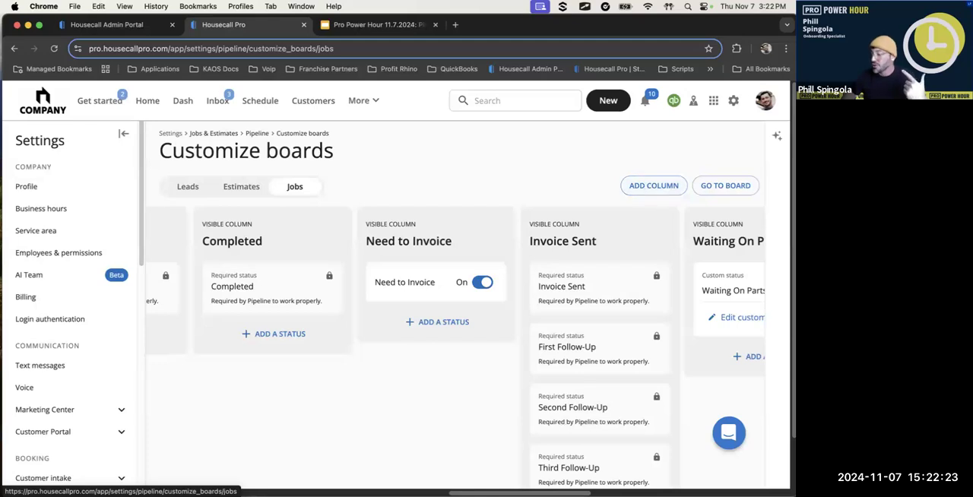
scroll(456, 304, right, 5)
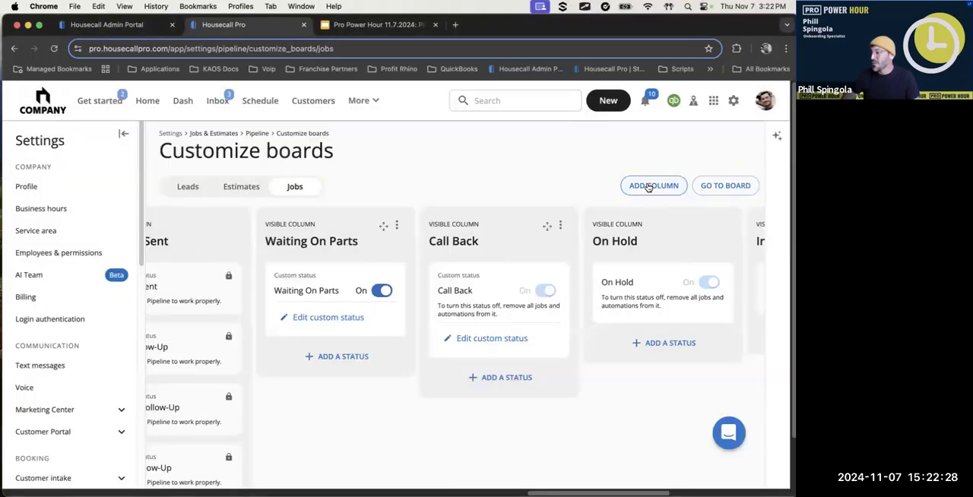
Add a column named Test to the left of Unscheduled on the Jobs board and check its placement
click(647, 187)
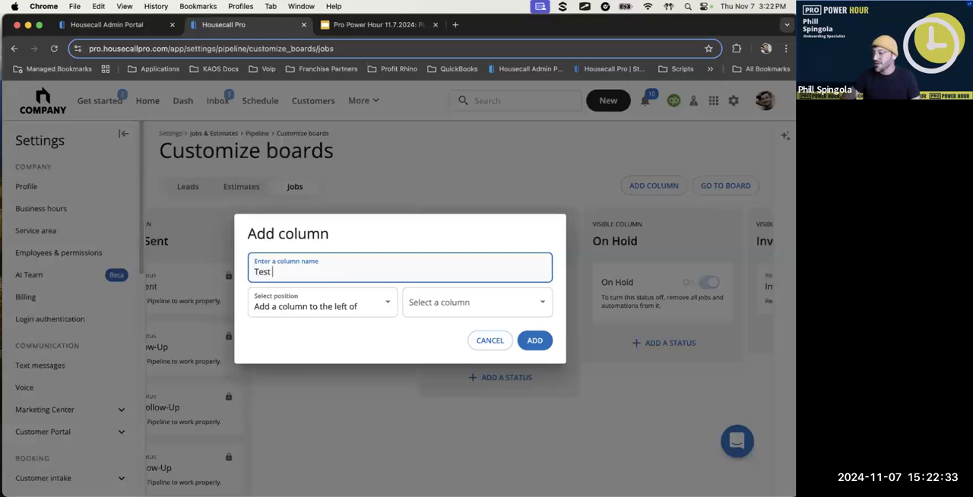
click(320, 316)
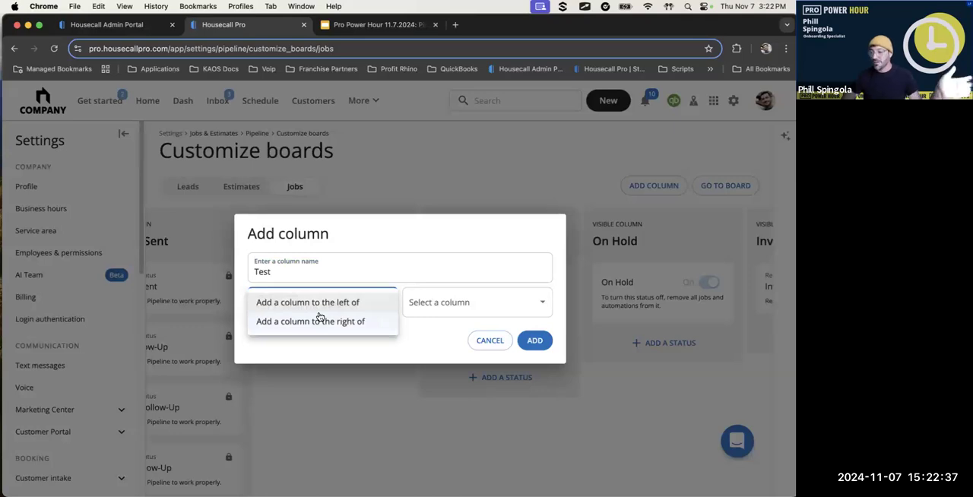
click(462, 304)
click(460, 302)
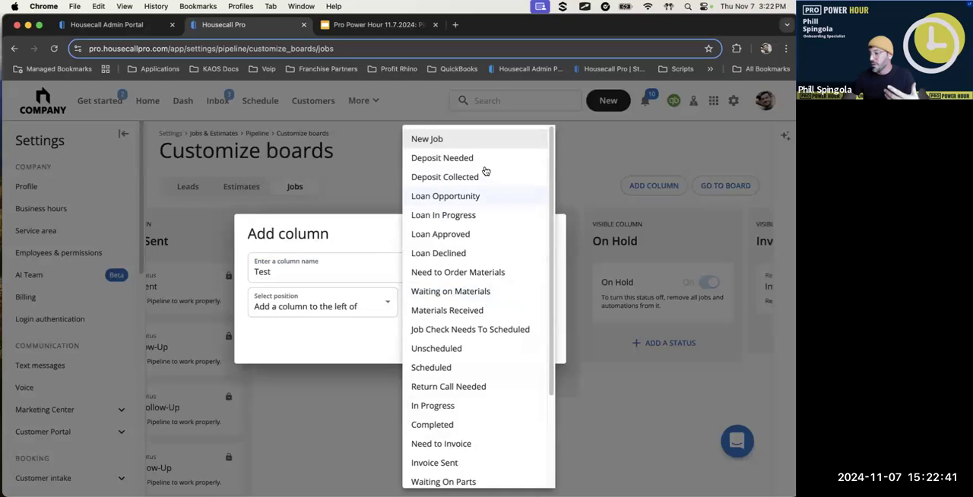
click(478, 350)
click(534, 341)
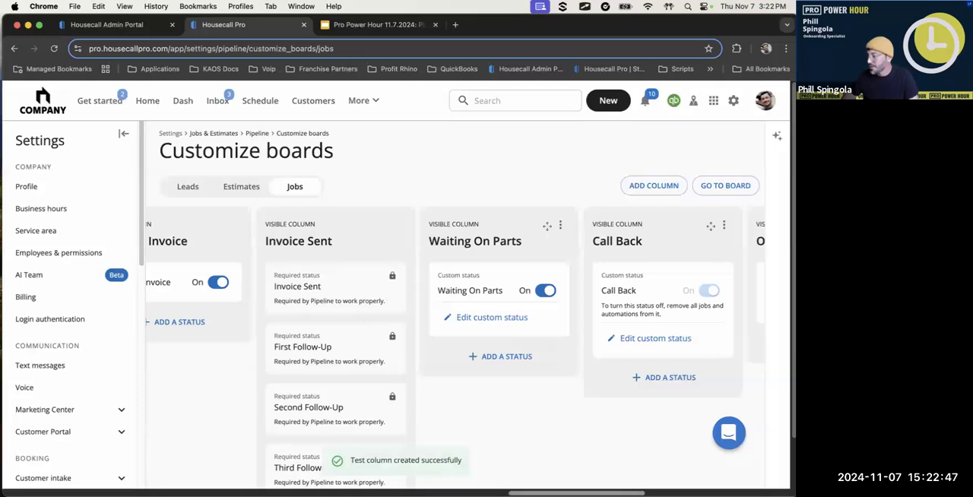
scroll(150, 450, left, 15)
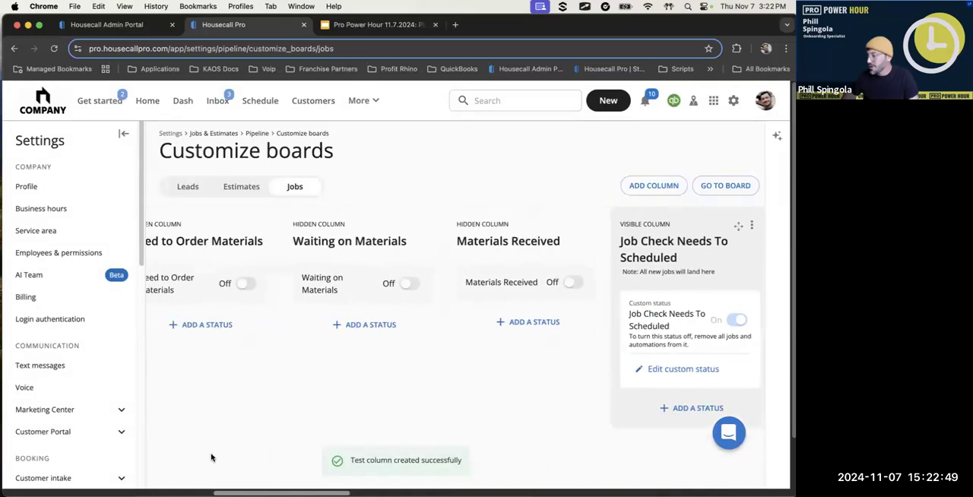
scroll(150, 450, left, 15)
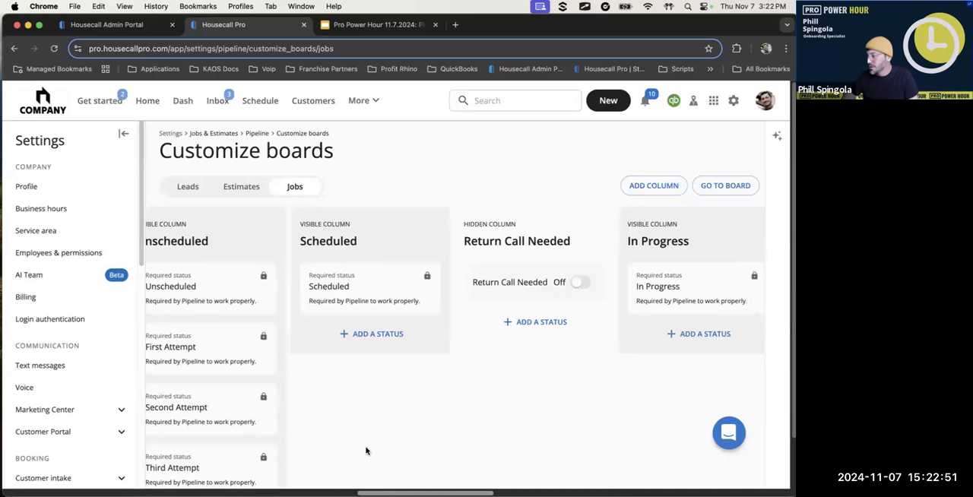
scroll(351, 450, left, 5)
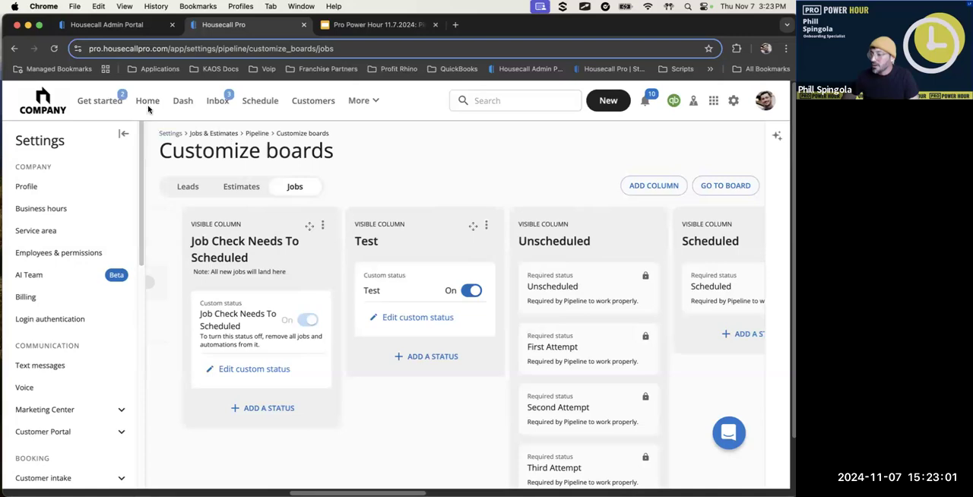
Return to the Pipeline and open its automation settings
click(360, 101)
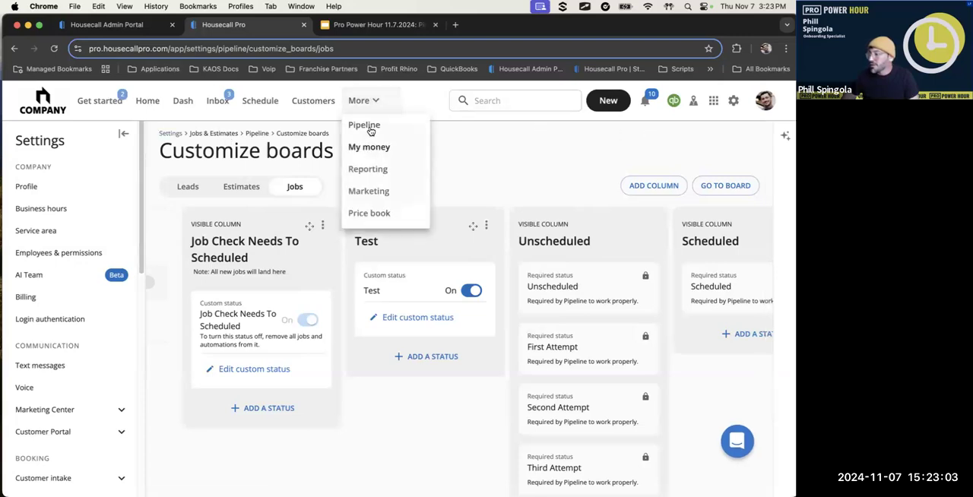
click(365, 125)
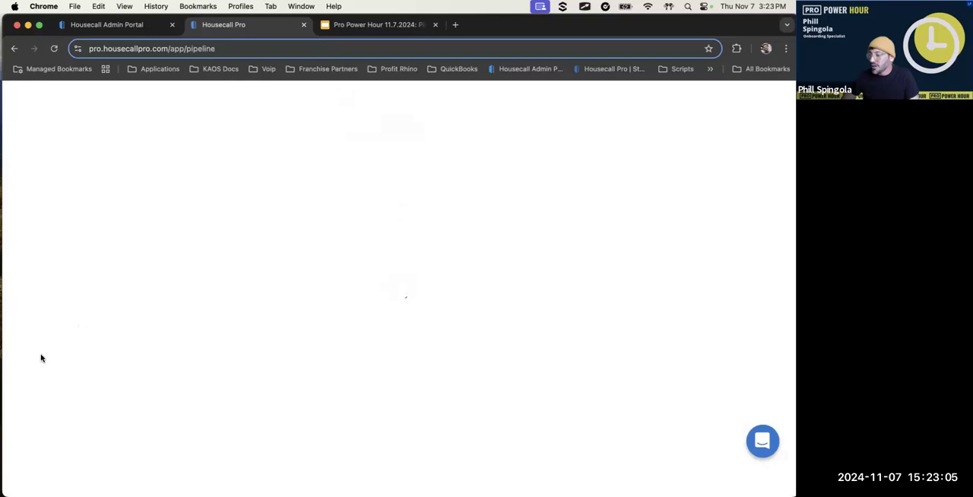
click(51, 281)
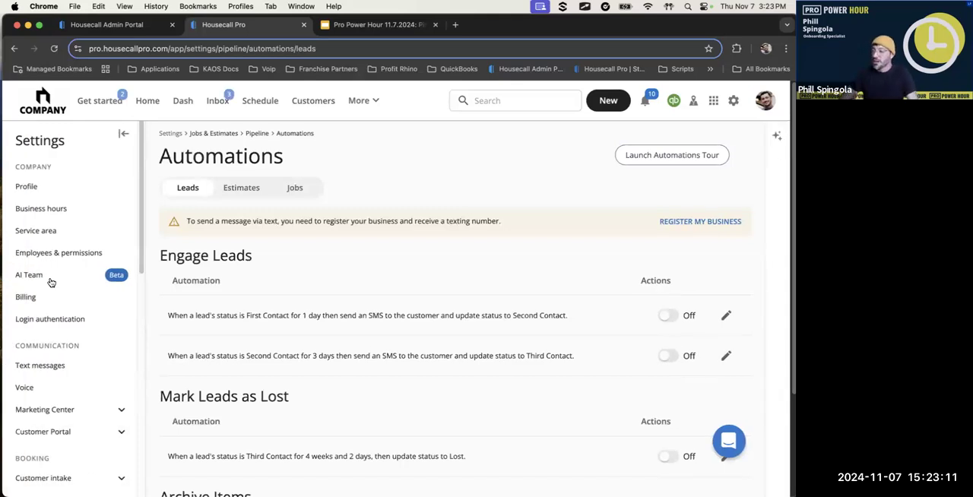
Try to turn on the Engage Leads automation that texts First Contact leads after 1 day and updates them to Second Contact
drag(174, 230, 465, 248)
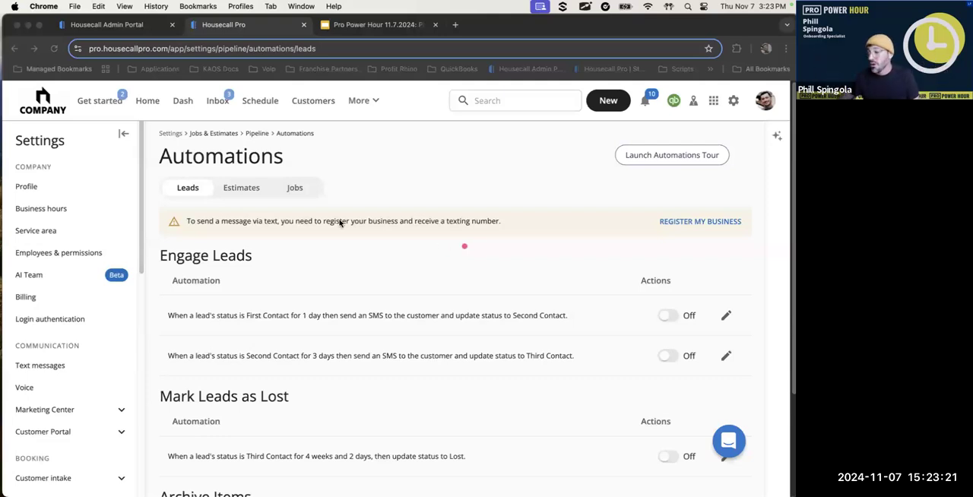
drag(175, 325, 286, 326)
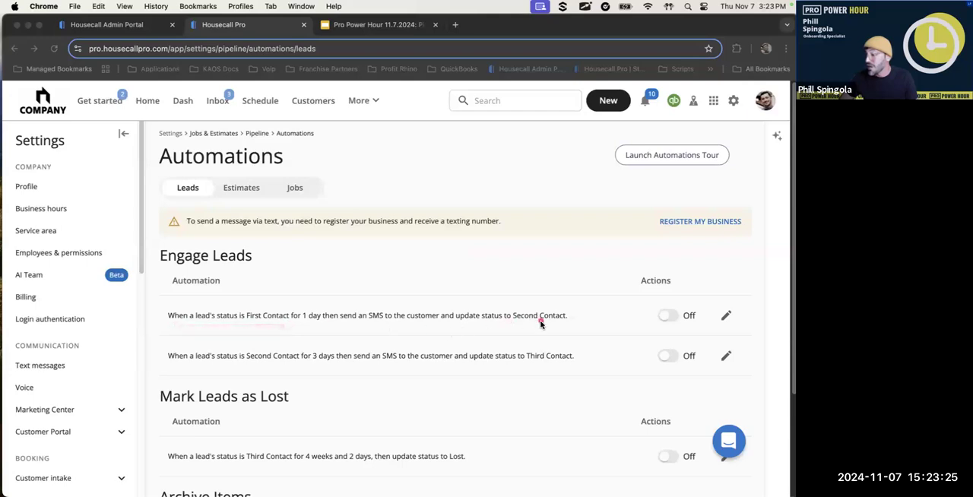
drag(339, 329, 542, 332)
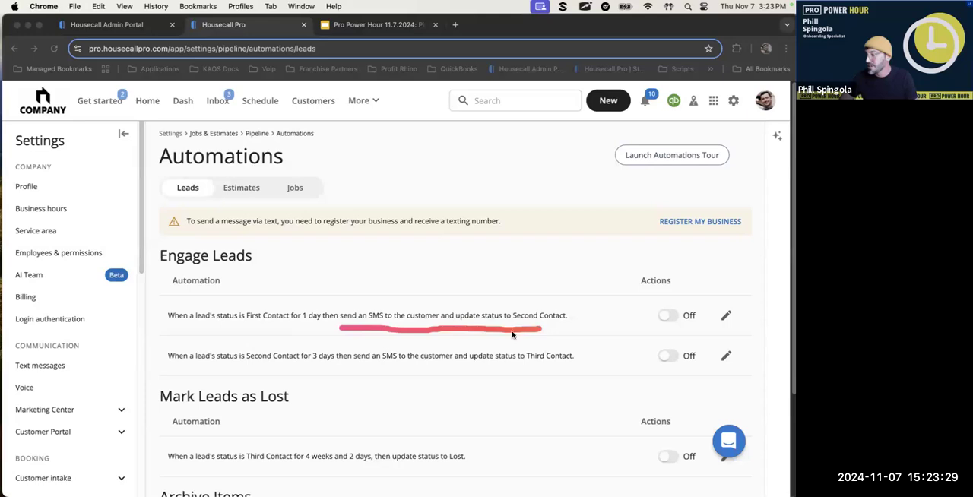
click(666, 318)
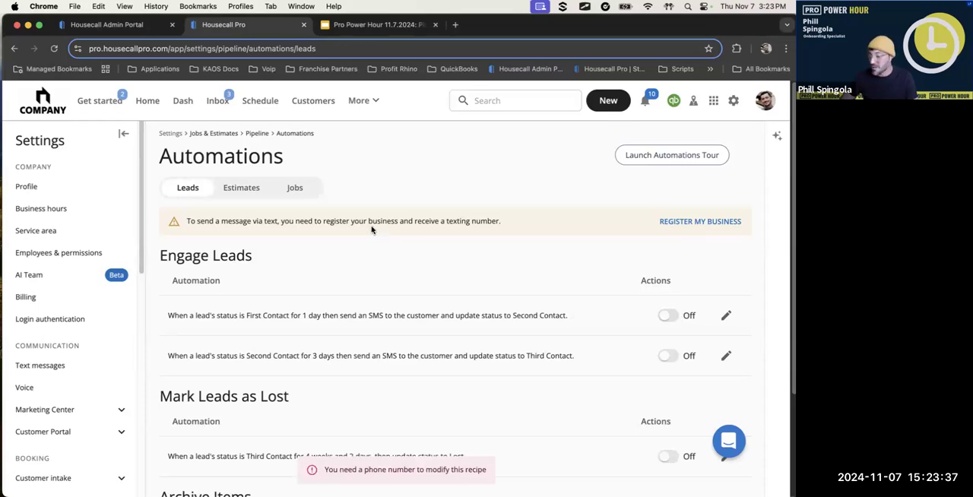
Turn on the Estimates follow-up automation that resends an estimate after 1 day in Sent and updates its status to First Follow-Up
scroll(418, 266, down, 1)
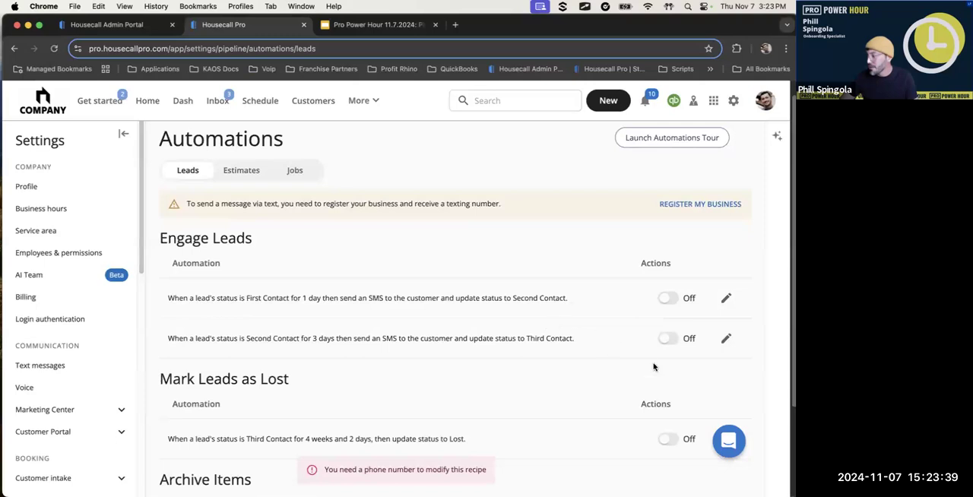
click(253, 174)
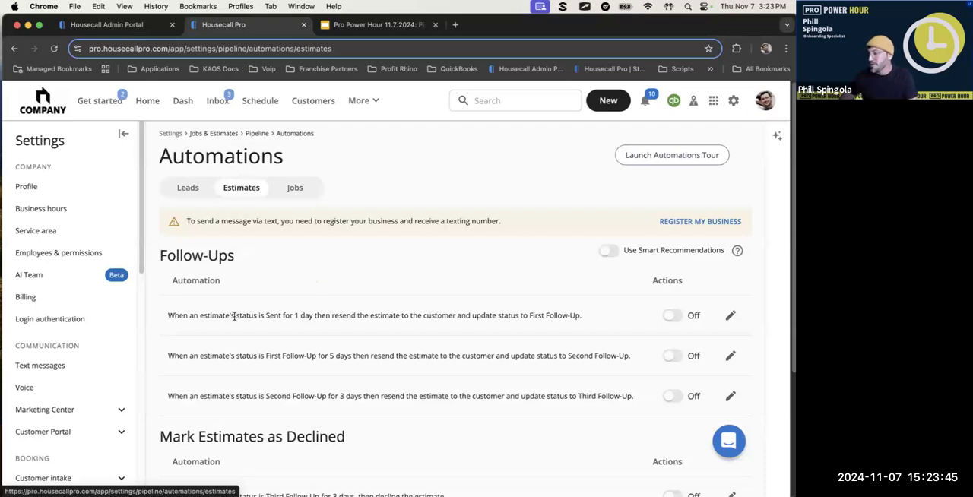
drag(169, 315, 583, 316)
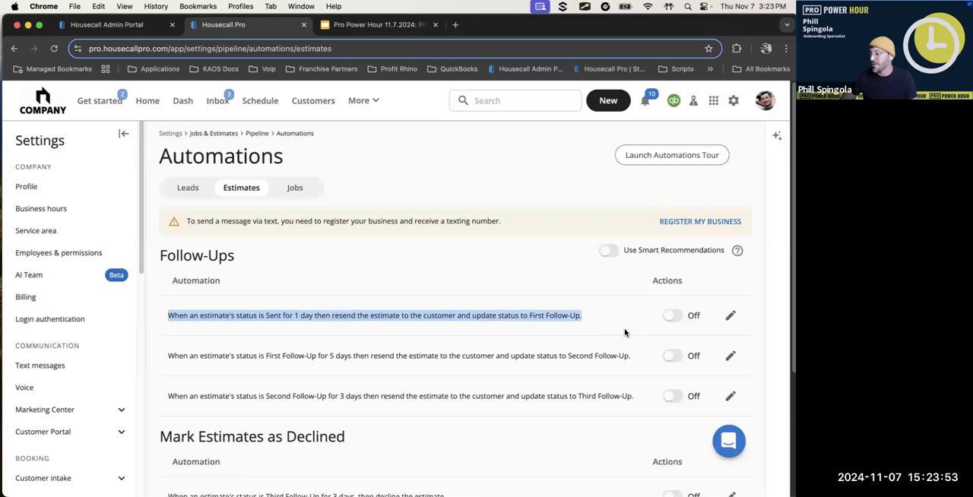
click(673, 318)
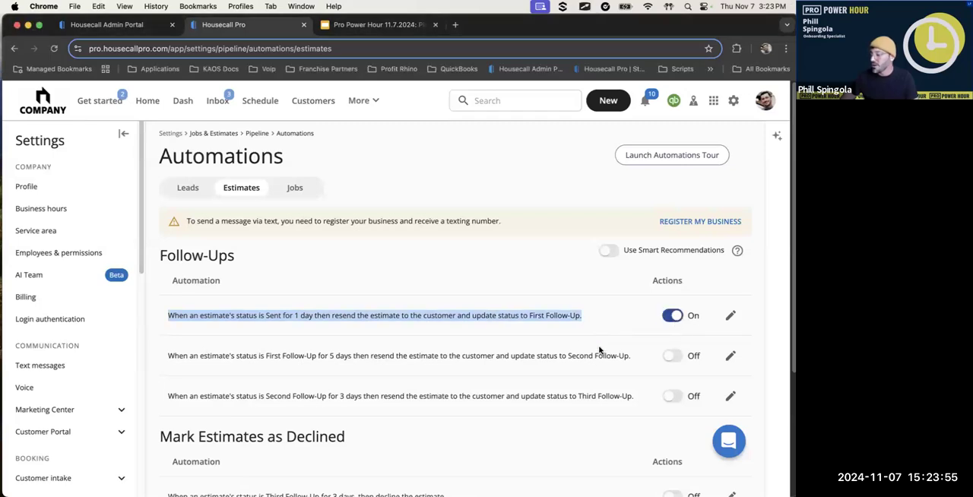
Open the Sent-to-First Follow-Up estimate automation for editing and examine its waiting period
click(602, 321)
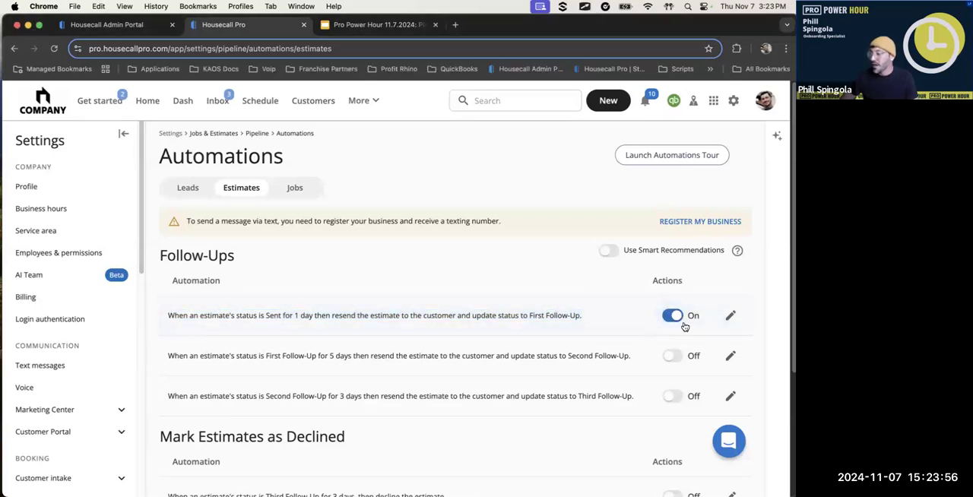
click(730, 317)
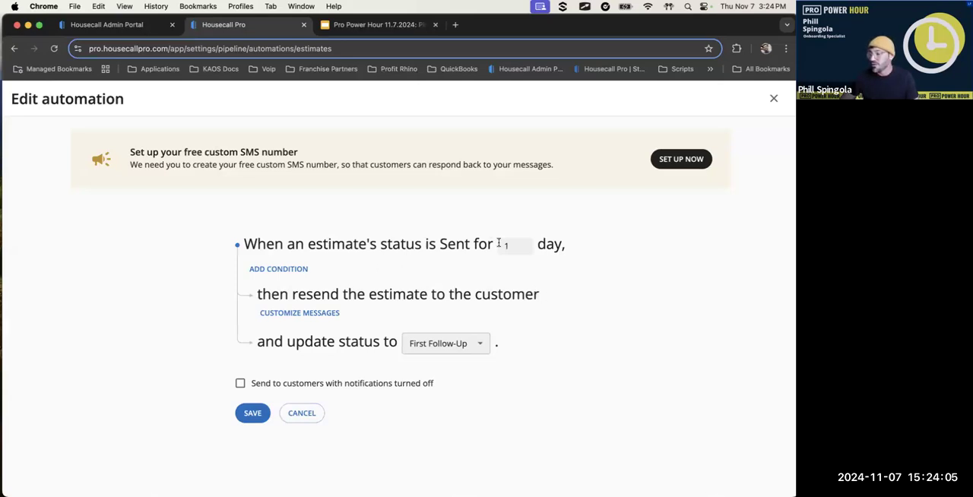
drag(509, 246, 494, 247)
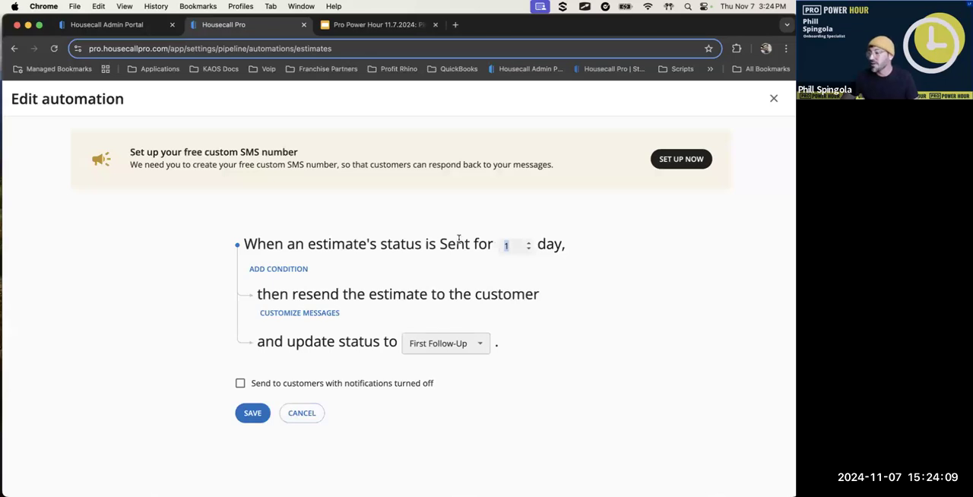
Add an estimate tag condition to the automation, look through its operators and available tags, and remove the condition
click(293, 270)
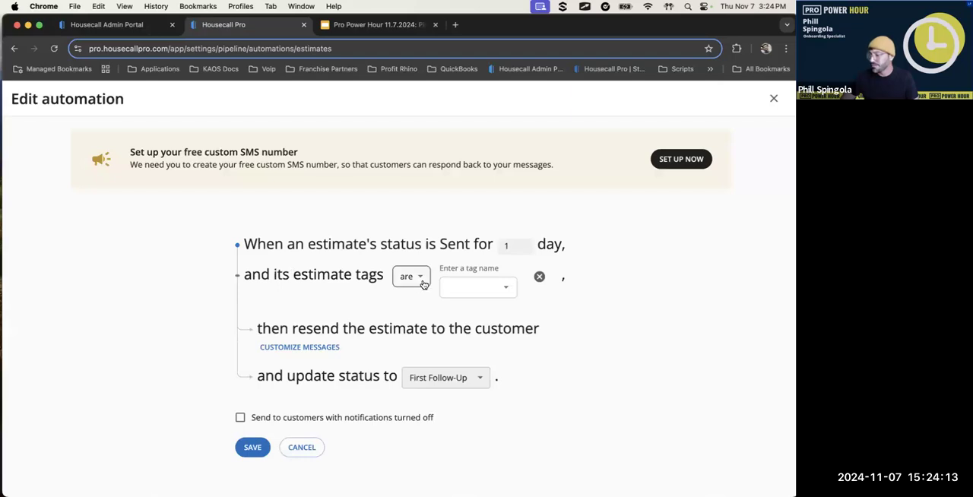
click(408, 279)
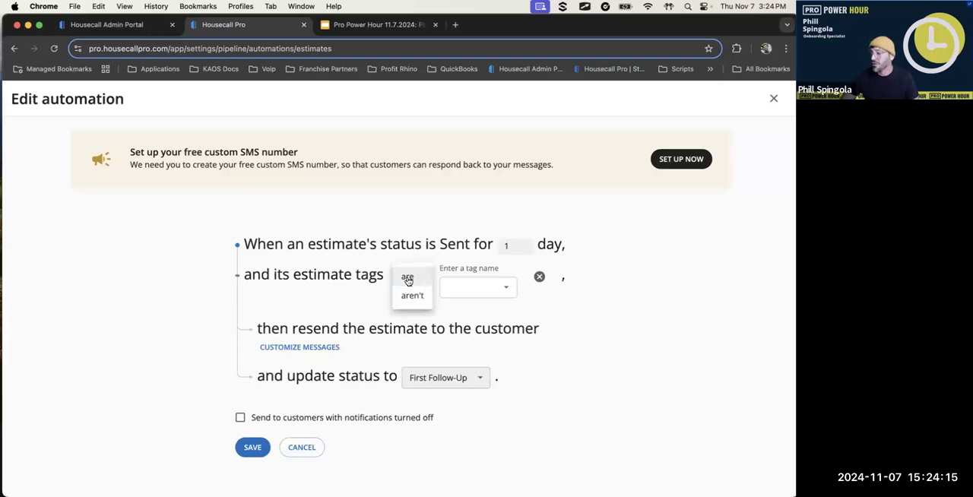
click(474, 287)
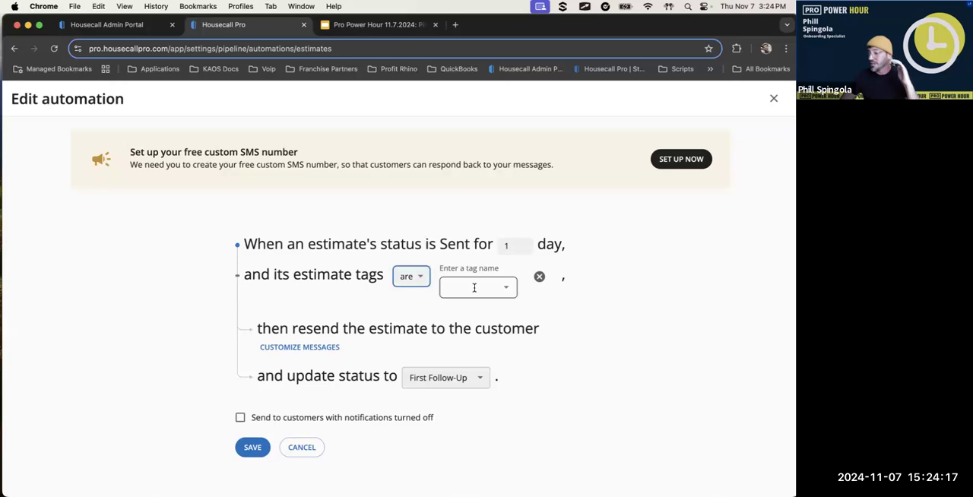
click(474, 287)
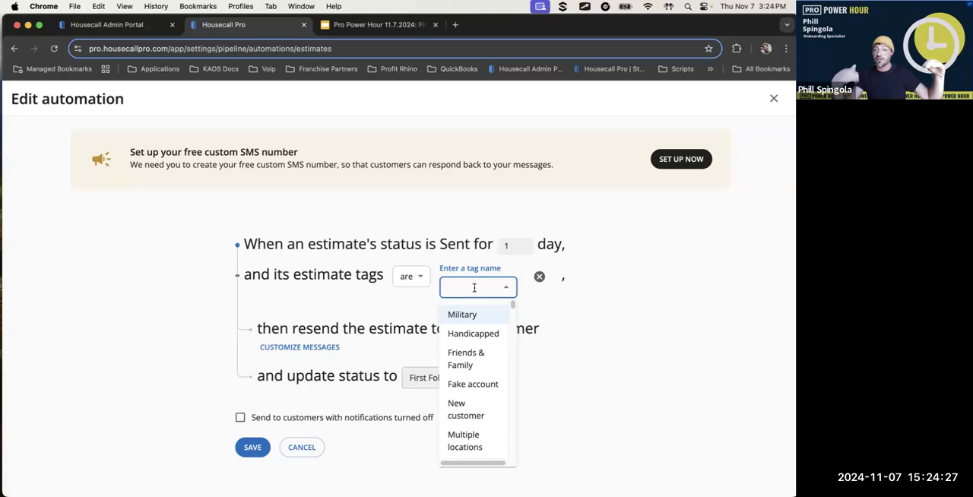
click(620, 376)
click(539, 277)
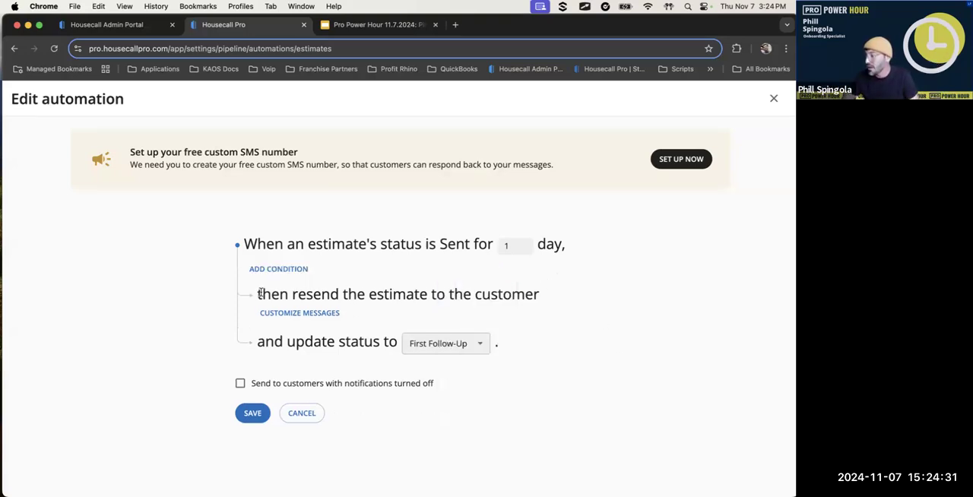
Review the automation's resend action and its customizable SMS and email follow-up messages, including the email subject, body and variables
drag(259, 296, 514, 300)
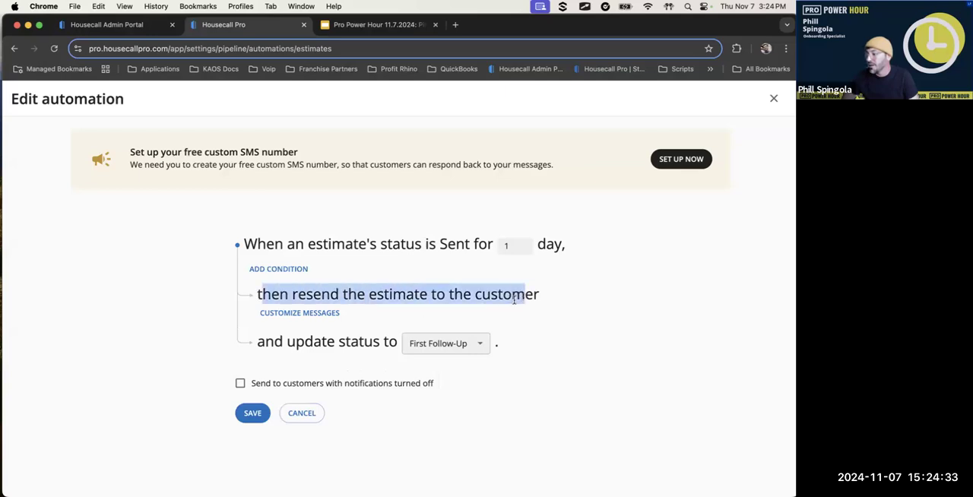
click(384, 312)
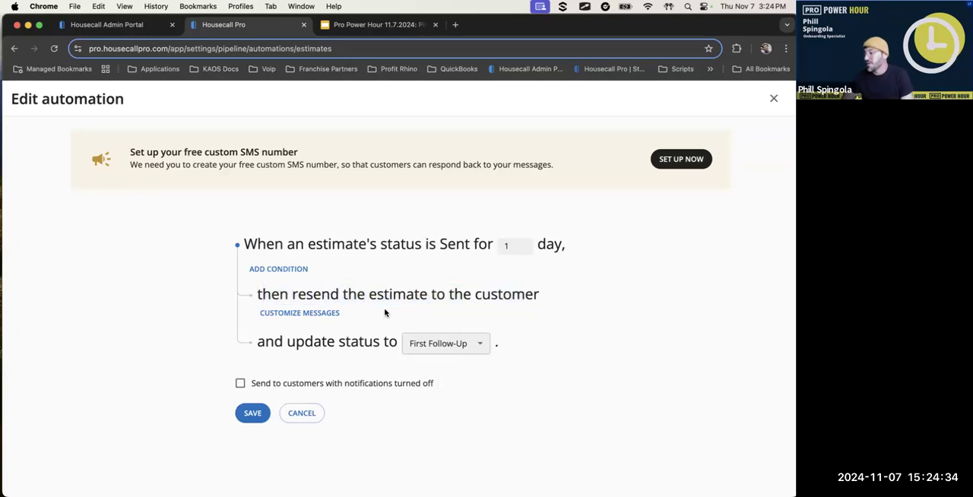
click(305, 313)
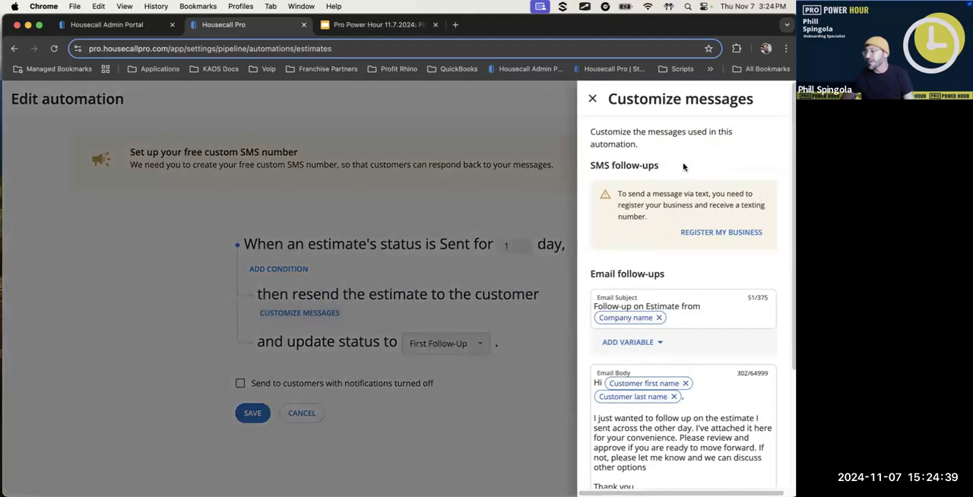
drag(735, 162, 611, 141)
mouse_move(573, 169)
mouse_down()
mouse_move(672, 278)
mouse_move(790, 228)
mouse_move(566, 185)
mouse_move(589, 257)
mouse_up()
mouse_move(664, 276)
mouse_down()
mouse_move(764, 201)
mouse_move(600, 131)
mouse_move(598, 141)
mouse_up()
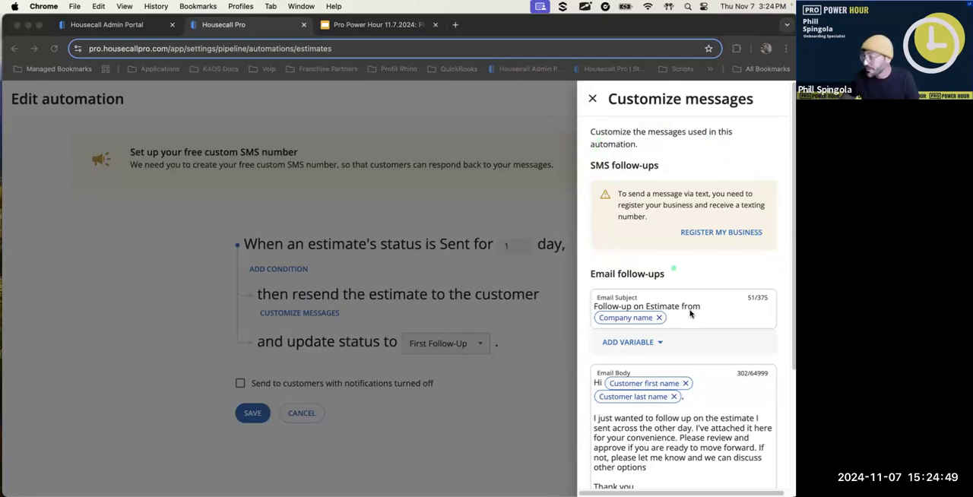
scroll(692, 308, down, 3)
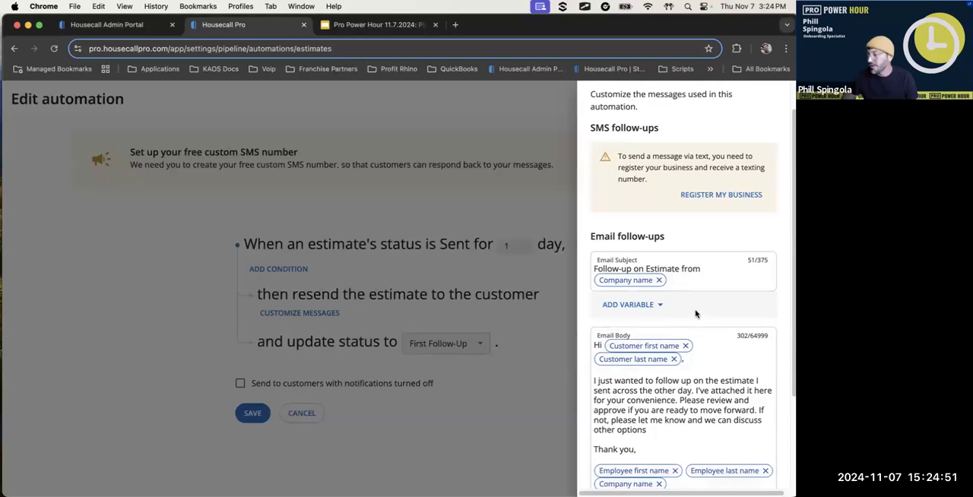
mouse_move(673, 158)
mouse_down()
mouse_move(646, 158)
mouse_move(625, 457)
mouse_move(790, 384)
mouse_move(724, 191)
mouse_up()
drag(656, 368, 692, 314)
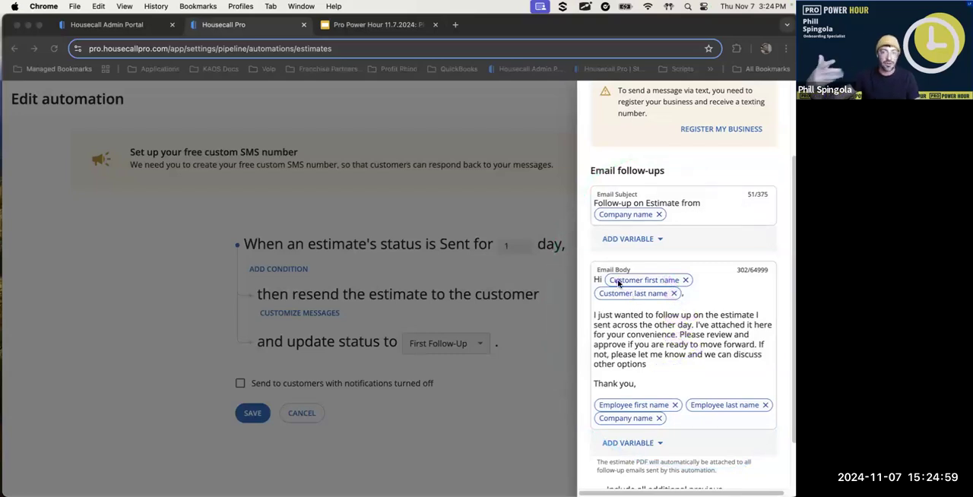
scroll(617, 283, up, 3)
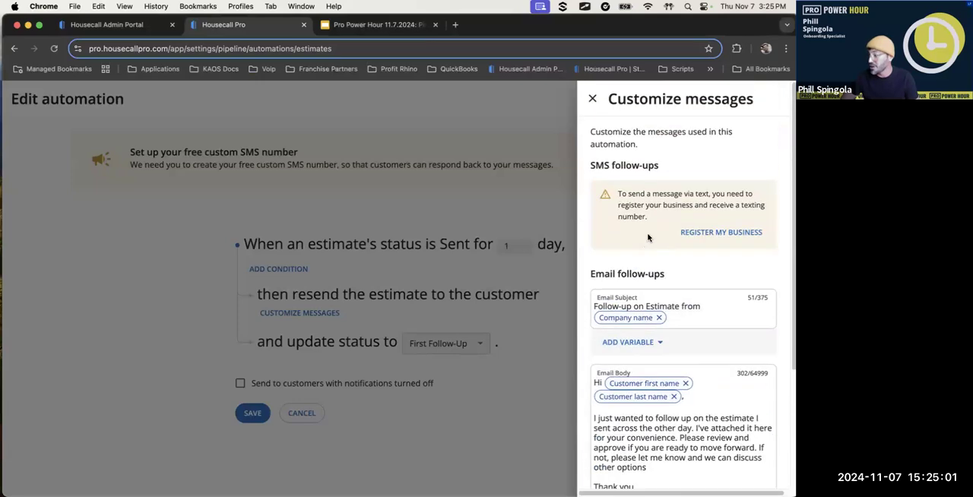
click(591, 100)
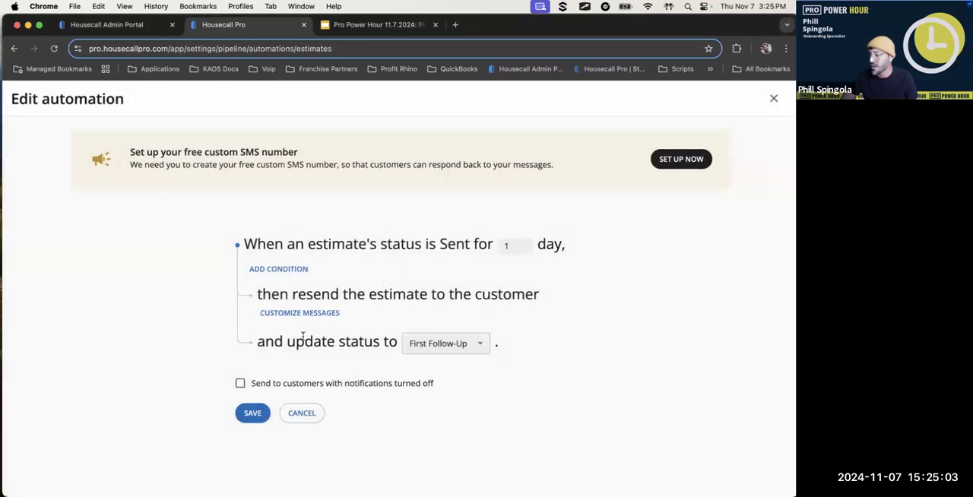
Review the automation's target status choices and the option for customers with notifications turned off, and close the editor without saving
click(444, 347)
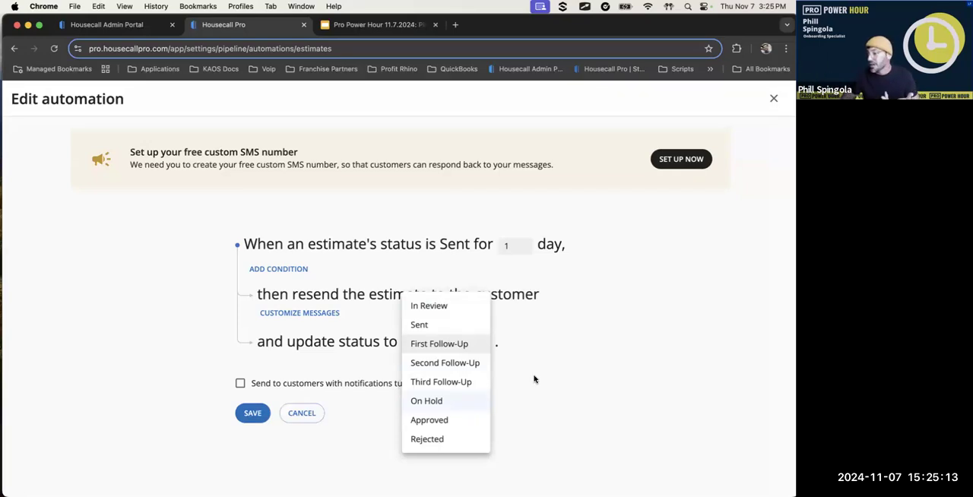
click(469, 346)
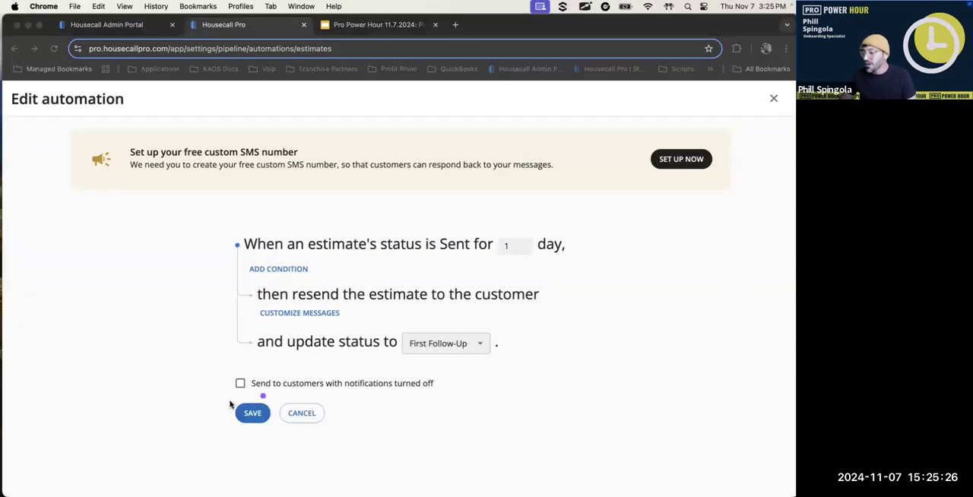
drag(228, 397, 445, 411)
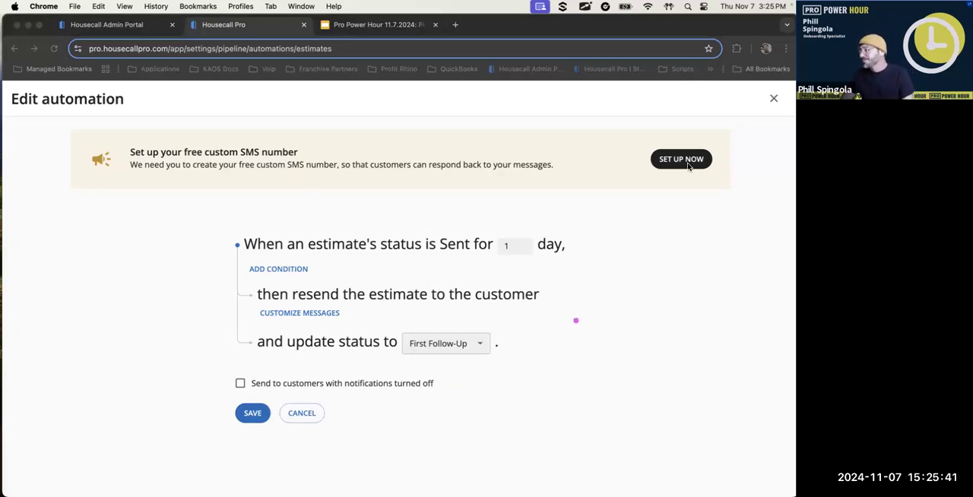
click(772, 100)
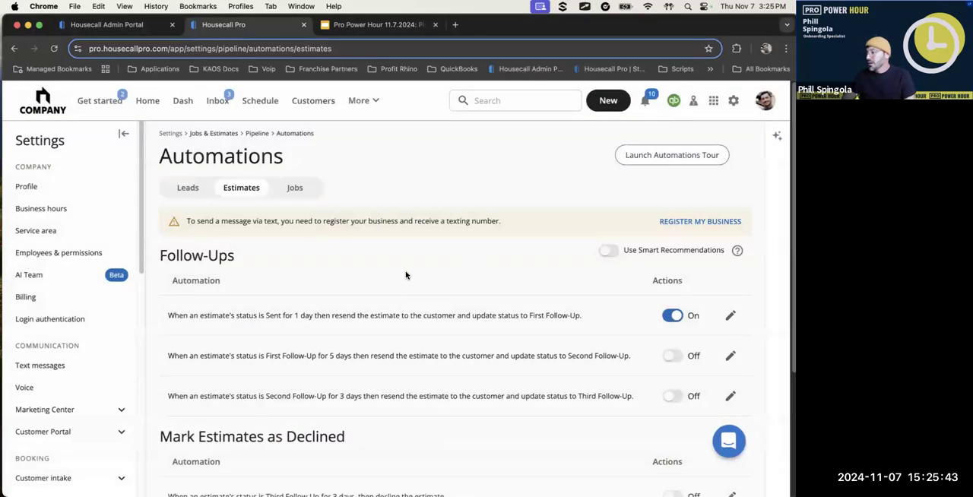
Examine the First and Second Follow-Up estimate automations and the rule that declines estimates in Third Follow-Up
scroll(380, 347, down, 1)
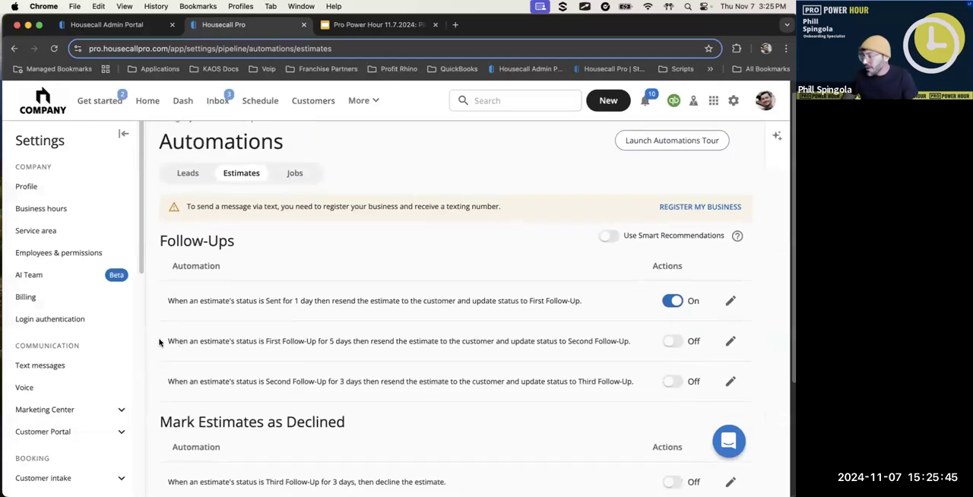
drag(168, 341, 316, 344)
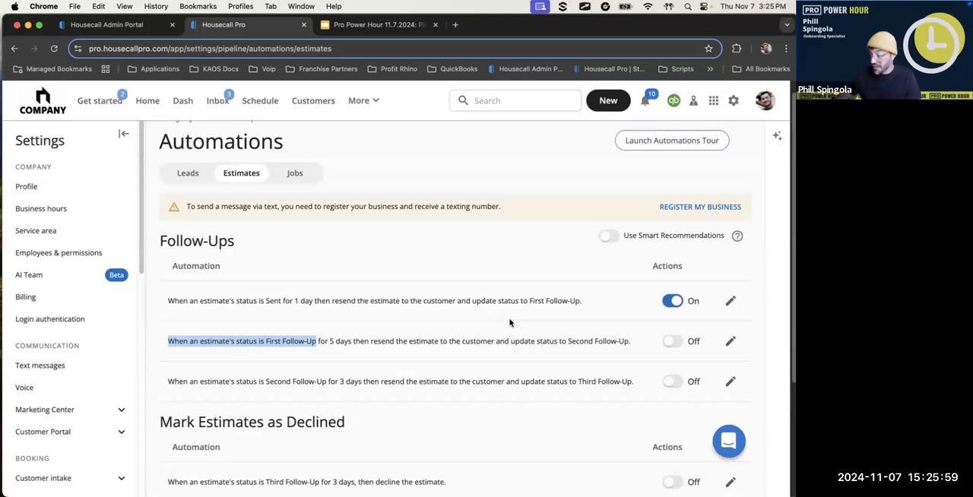
drag(168, 382, 344, 384)
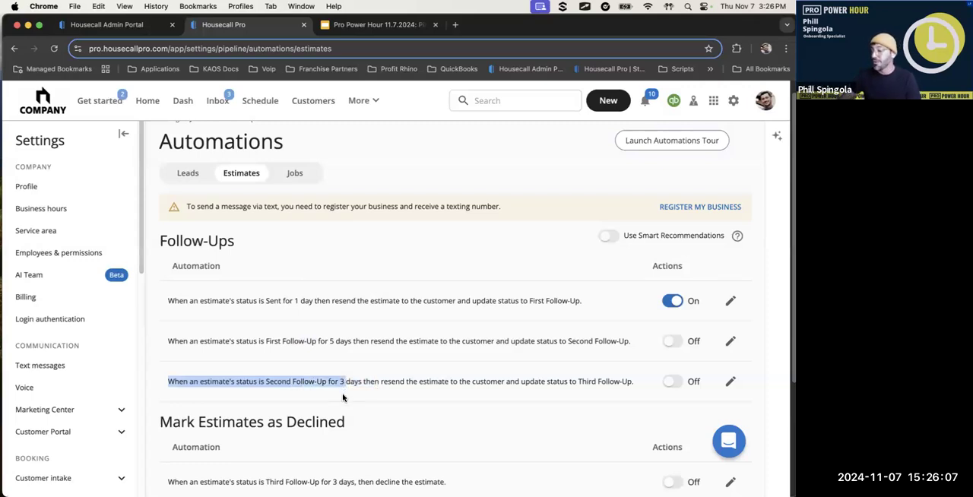
drag(371, 383, 435, 397)
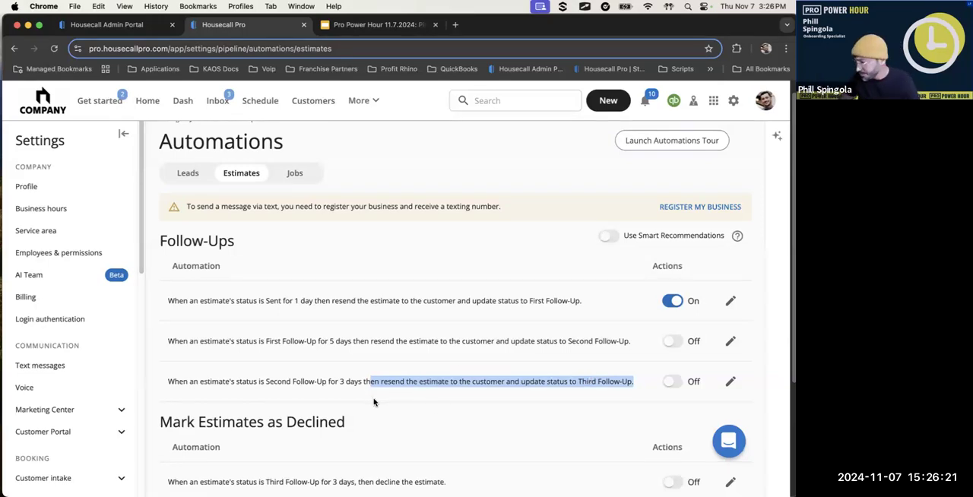
scroll(483, 418, down, 2)
scroll(495, 415, down, 3)
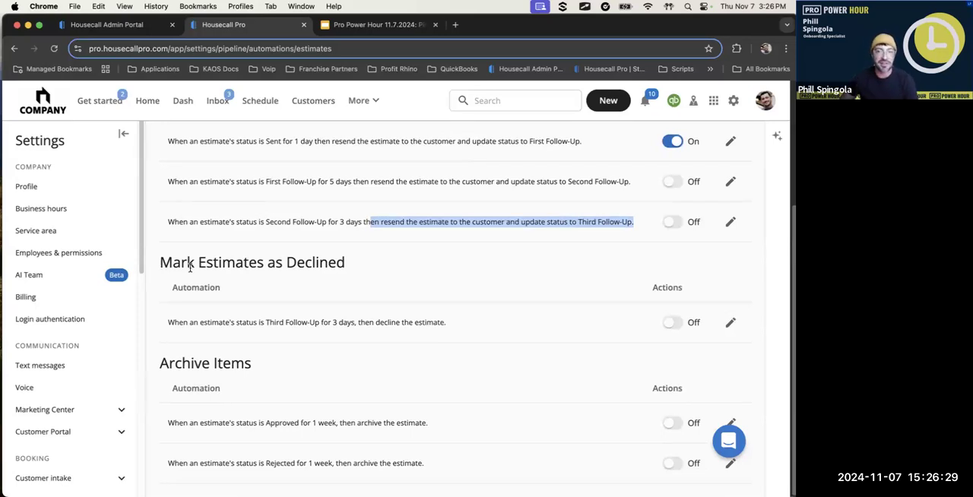
drag(160, 262, 349, 258)
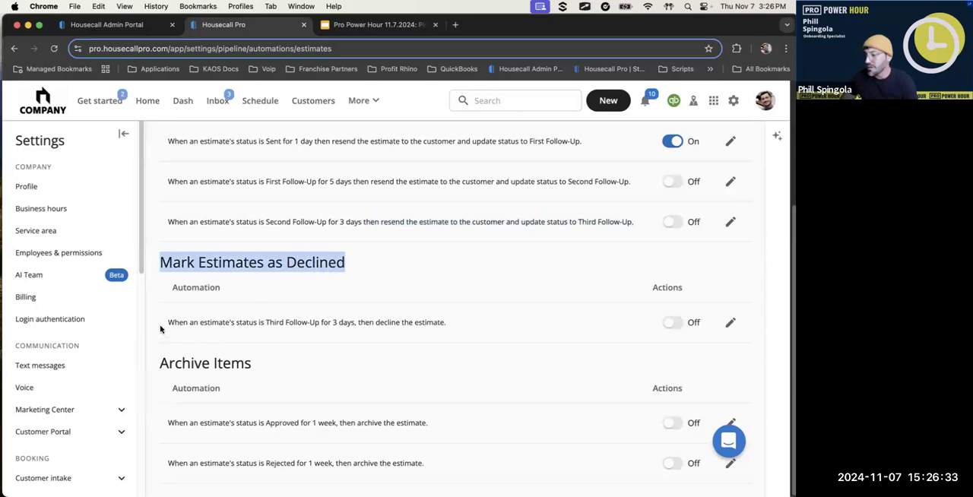
drag(165, 325, 280, 320)
drag(392, 319, 392, 320)
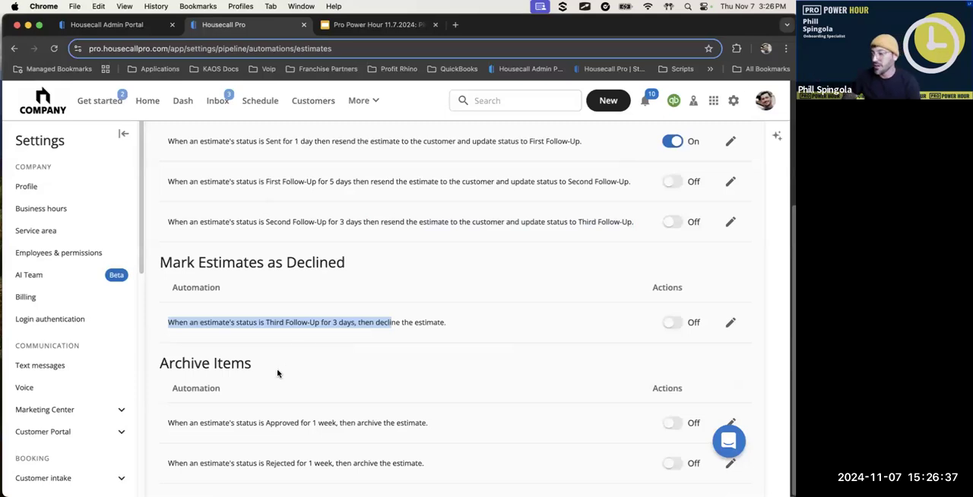
click(297, 338)
drag(333, 322, 354, 322)
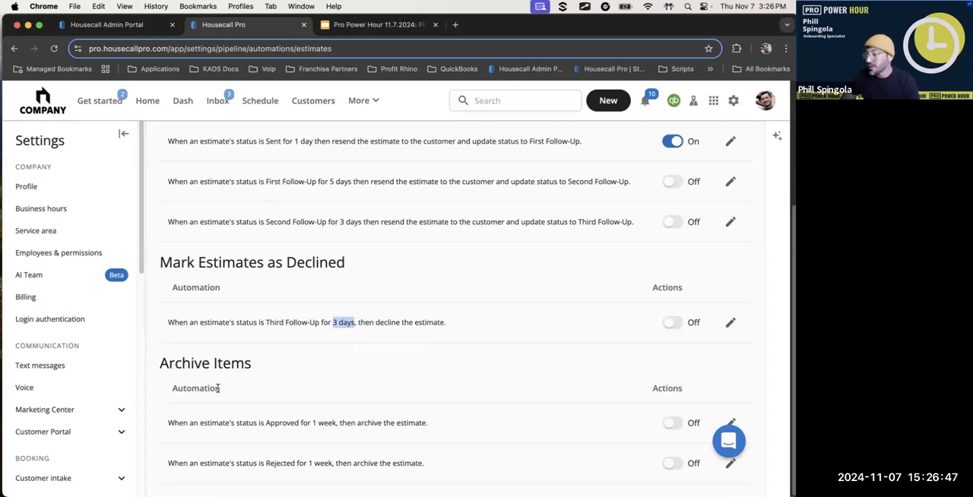
Examine the Archive Items rules for Approved and Rejected estimates, including the editable waiting period of the Approved rule
drag(175, 363, 236, 366)
drag(174, 423, 417, 437)
drag(165, 464, 435, 476)
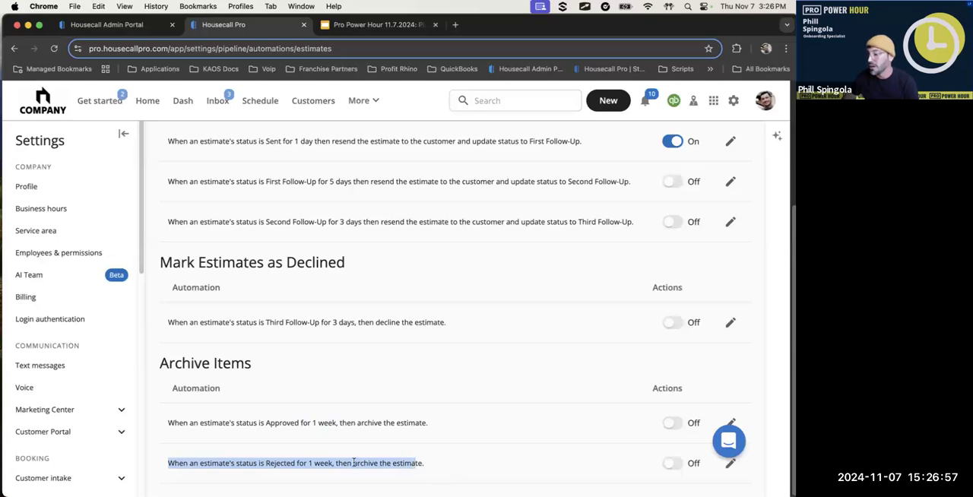
click(392, 463)
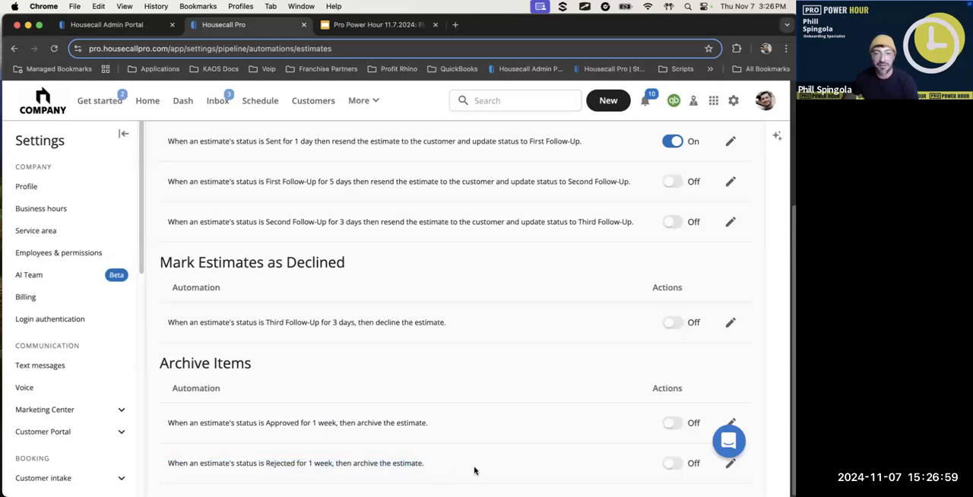
click(731, 423)
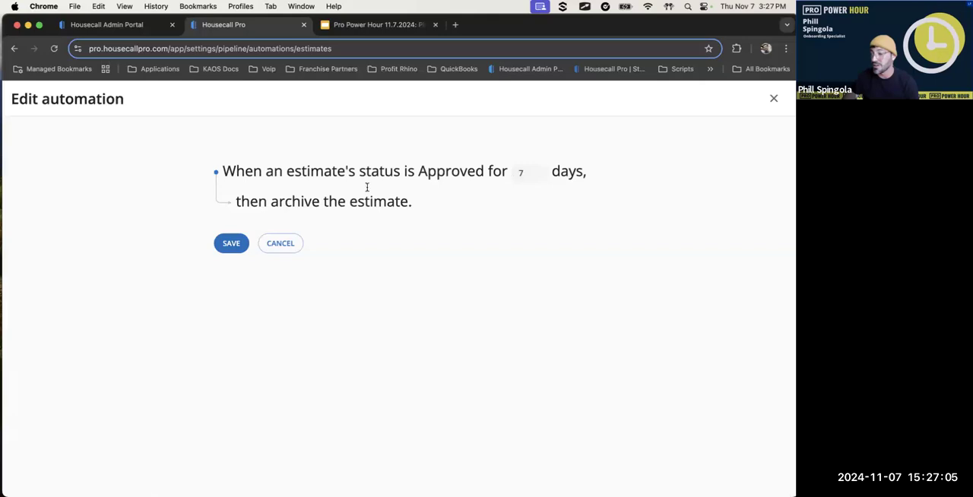
click(770, 99)
Open the Jobs automations and examine the Time to Schedule Outreach rule for Unscheduled jobs
scroll(456, 297, up, 5)
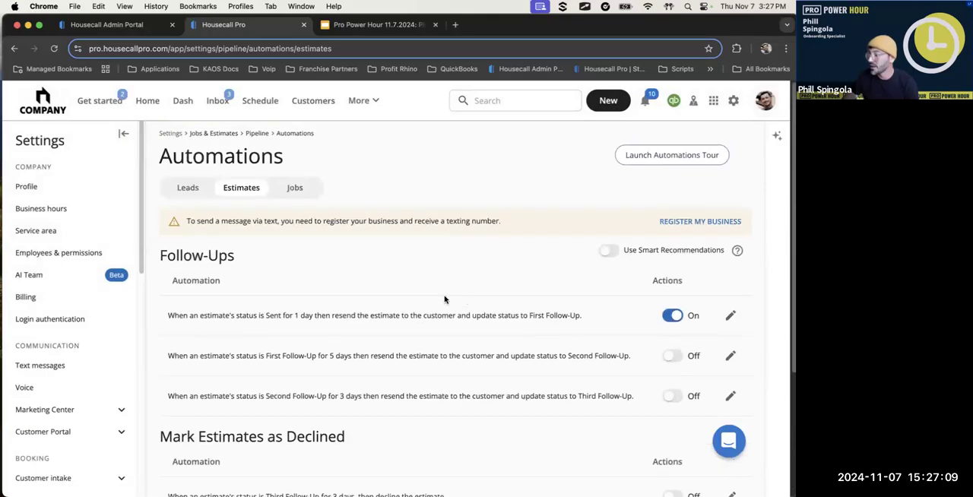
click(299, 190)
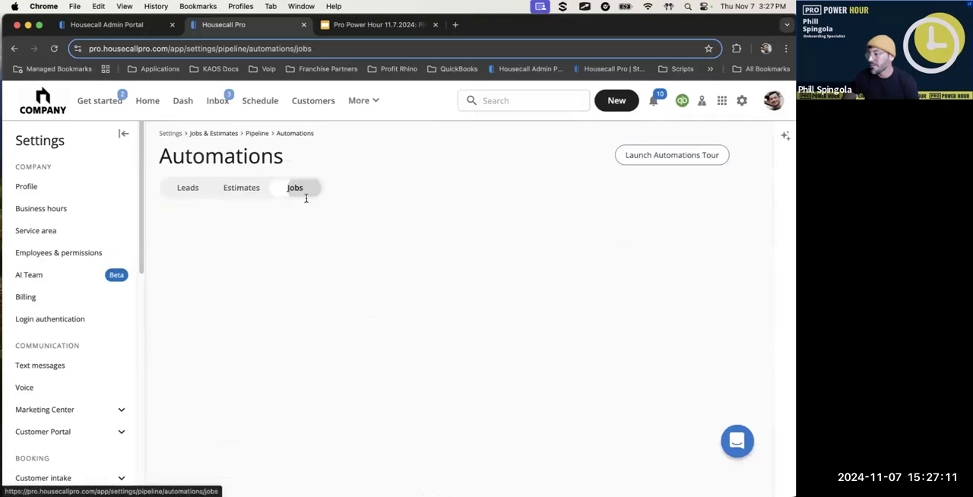
scroll(373, 308, down, 1)
drag(242, 283, 298, 283)
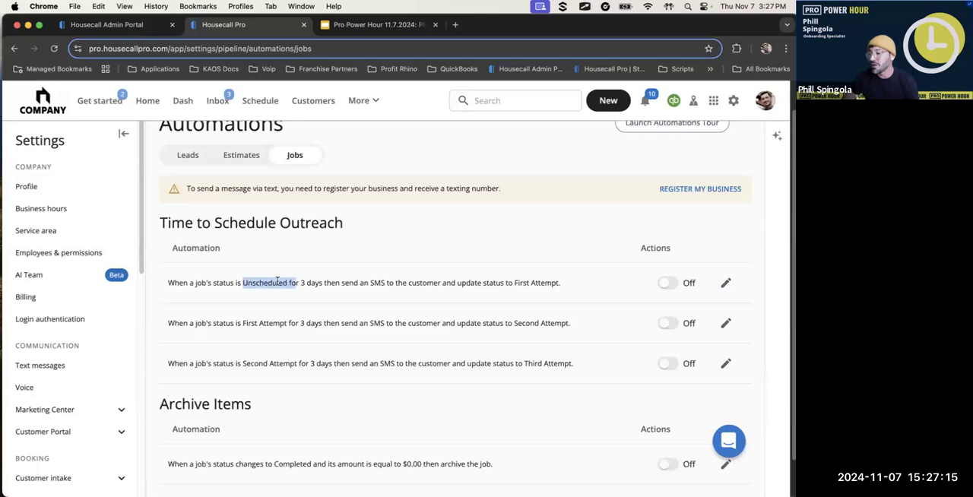
click(311, 280)
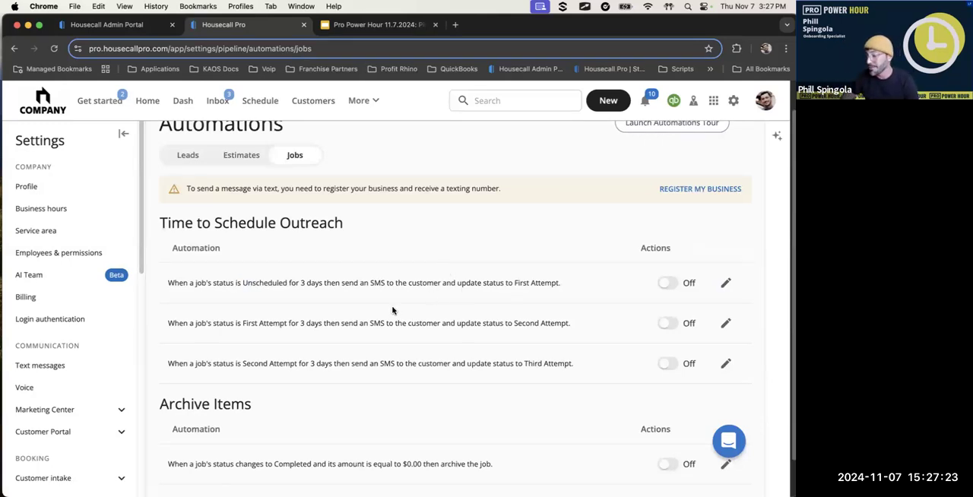
Examine the Archive Items rules for Completed jobs with a zero amount and for jobs in Invoice Paid status
scroll(385, 313, down, 1)
drag(193, 422, 361, 434)
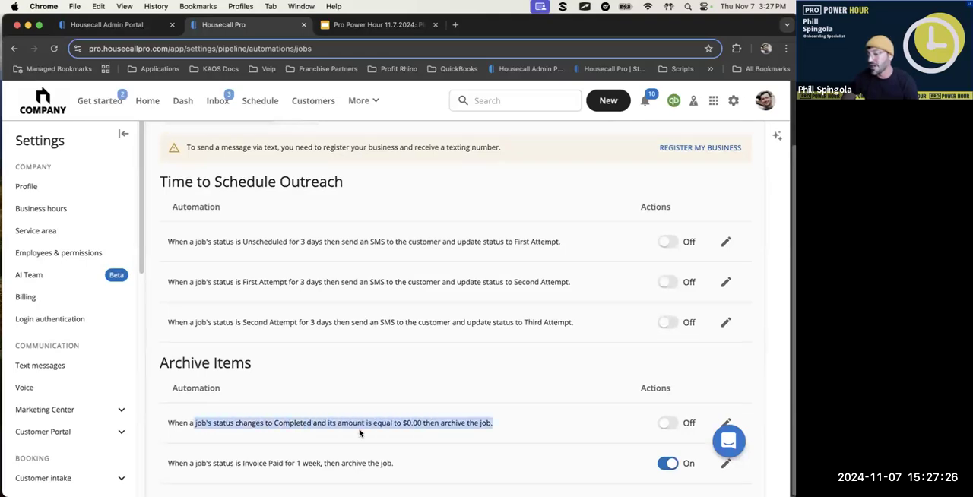
click(278, 432)
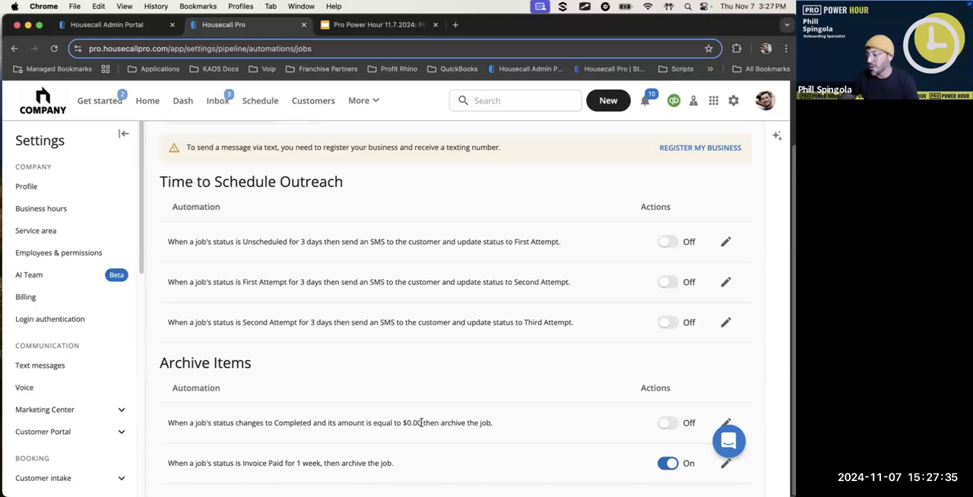
drag(178, 462, 385, 462)
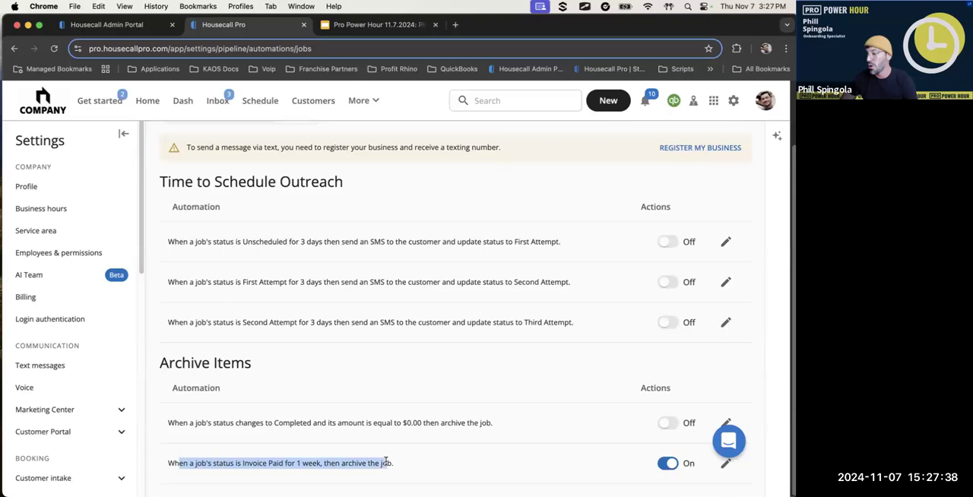
click(458, 481)
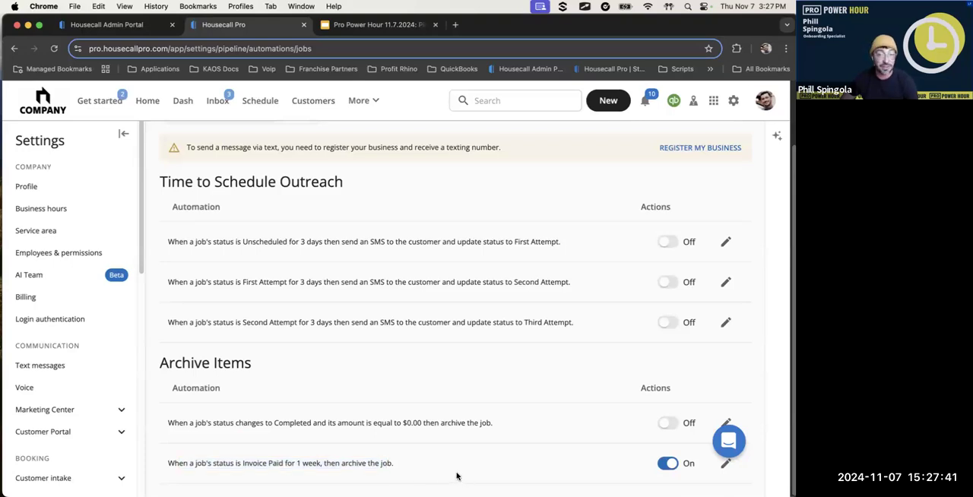
Open the Estimates automations and examine the Use Smart Recommendations option for the Follow-Ups
scroll(490, 388, up, 2)
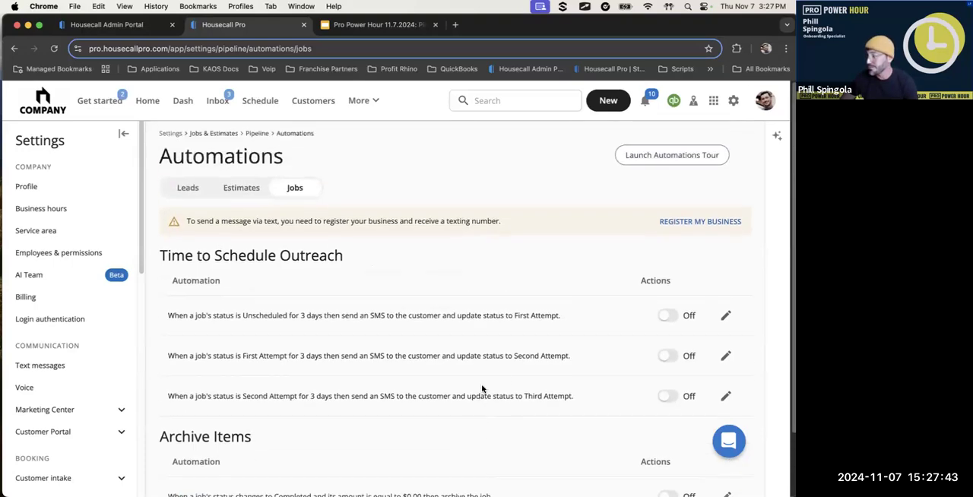
click(225, 187)
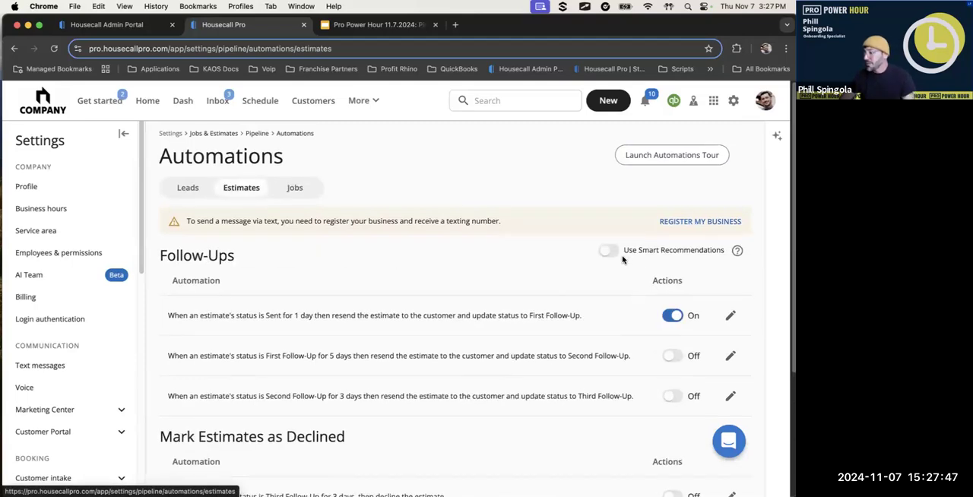
drag(607, 263, 754, 267)
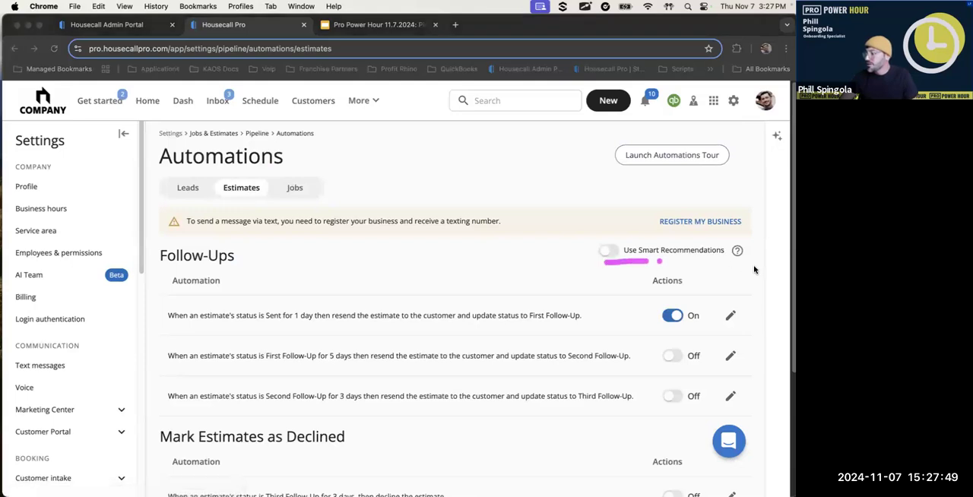
key(Escape)
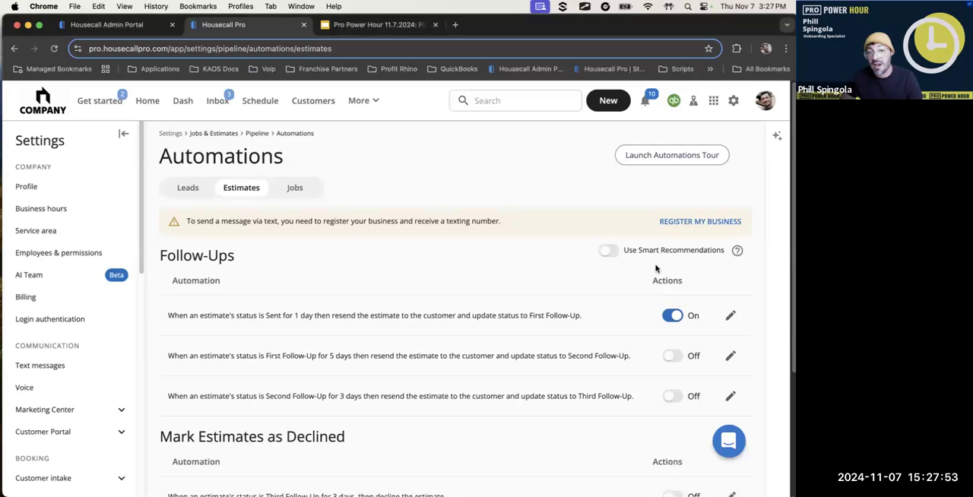
Try out Smart Recommendations for the estimate Follow-Ups and turn the option back off
click(609, 252)
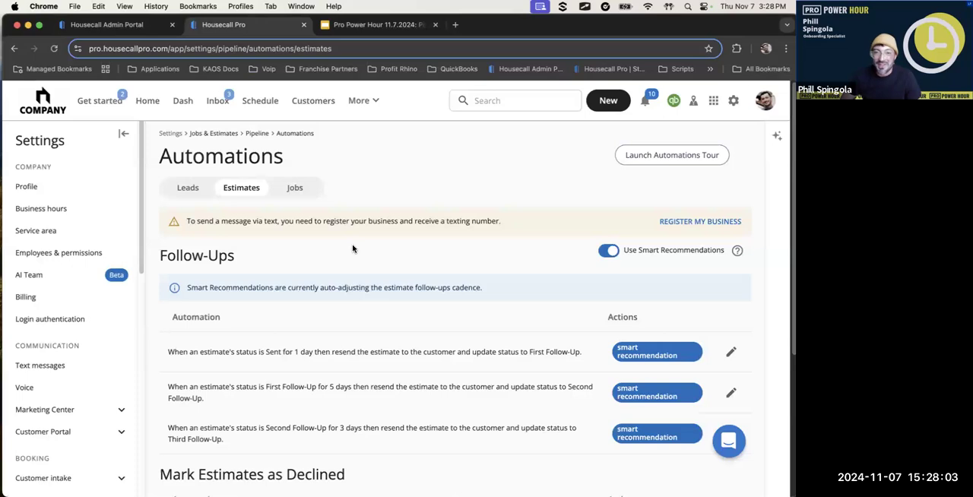
click(608, 252)
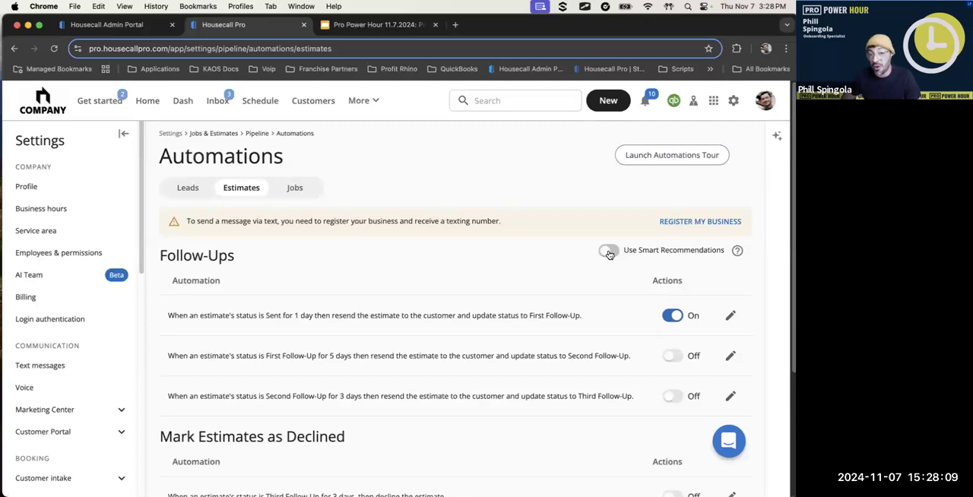
click(609, 253)
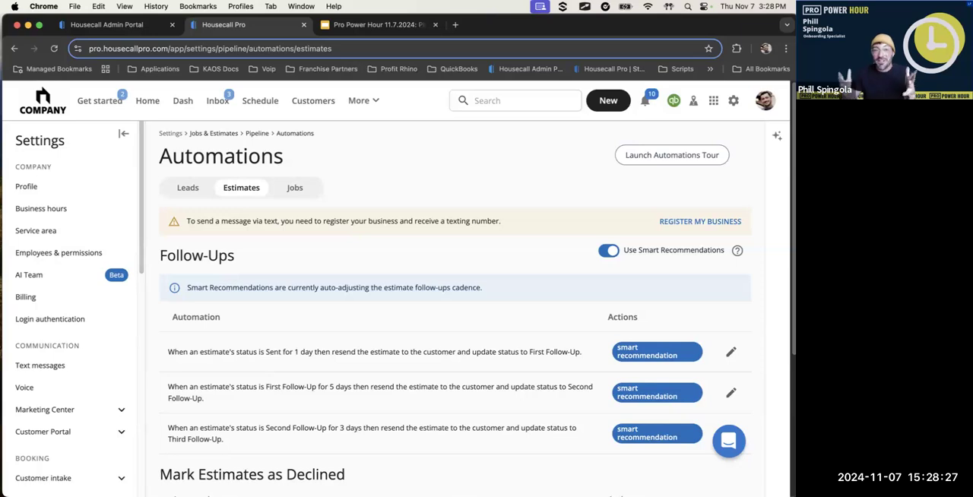
click(610, 251)
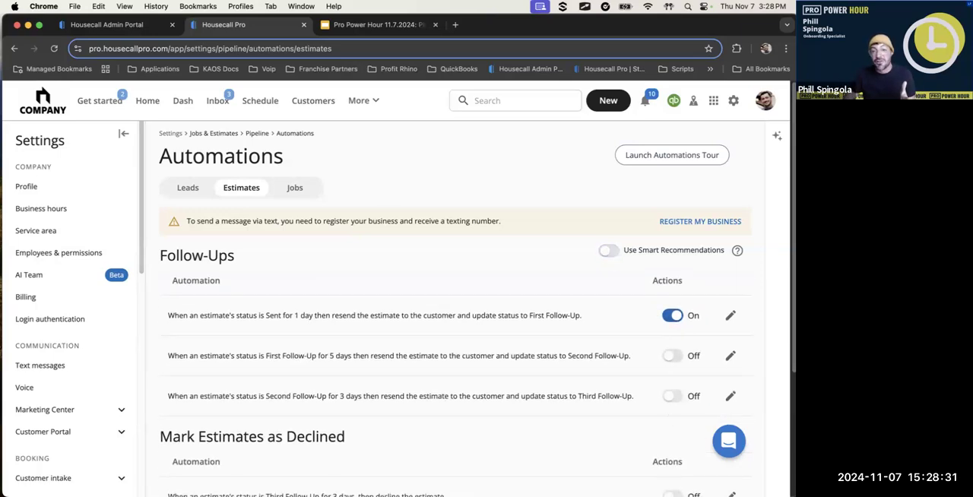
Start a new intake call and look over its Request section
mouse_move(650, 475)
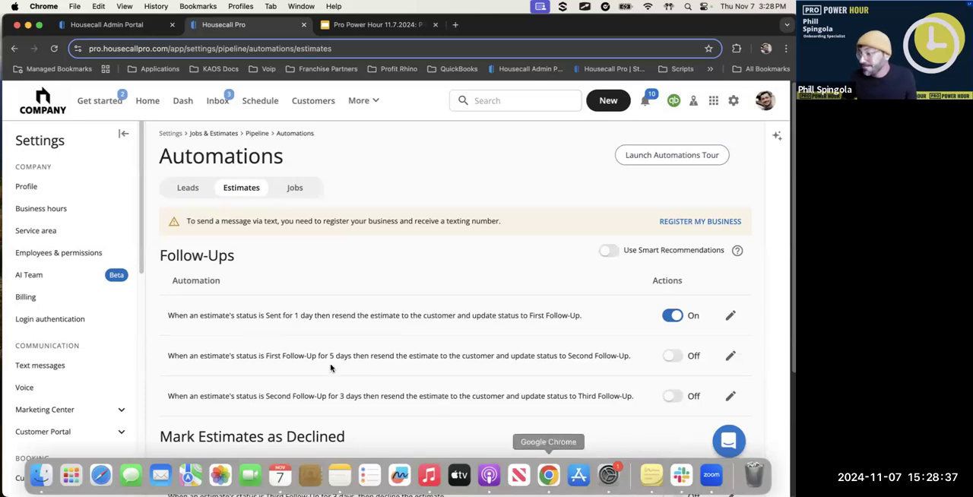
scroll(220, 241, down, 3)
scroll(228, 237, down, 5)
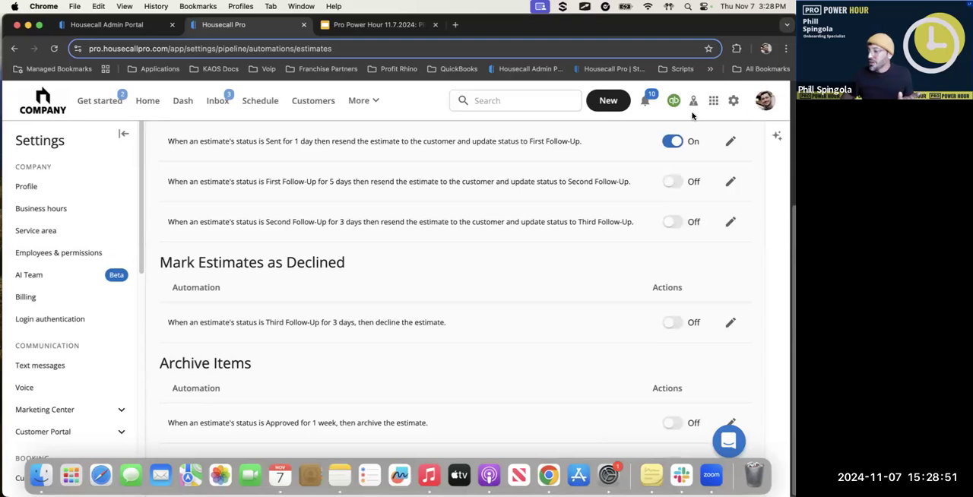
click(608, 102)
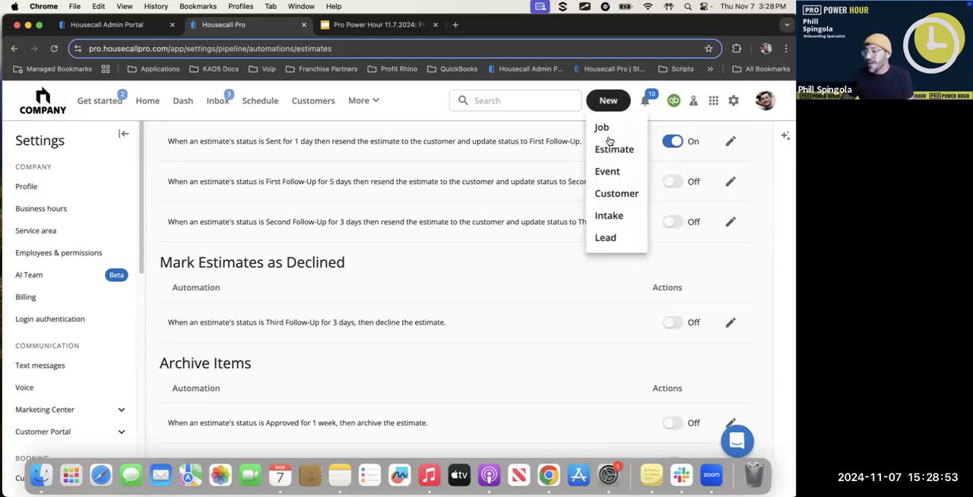
click(614, 218)
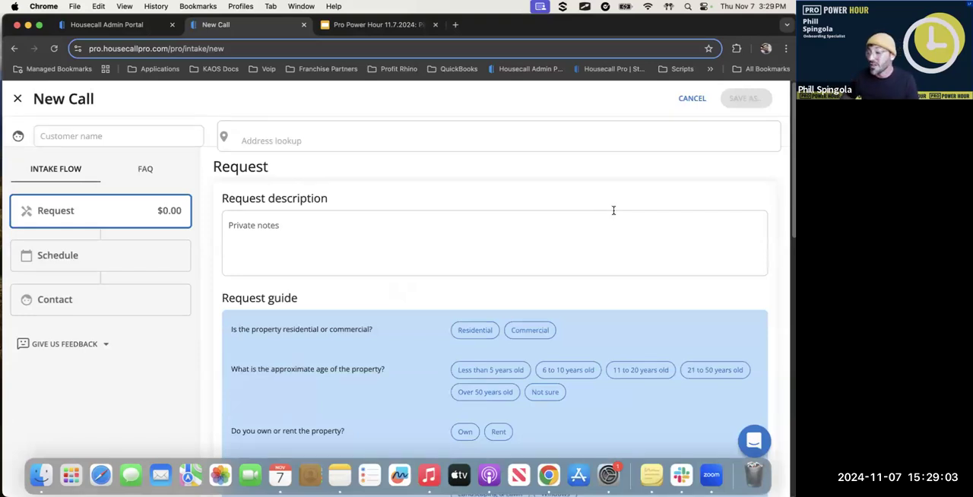
scroll(304, 206, down, 1)
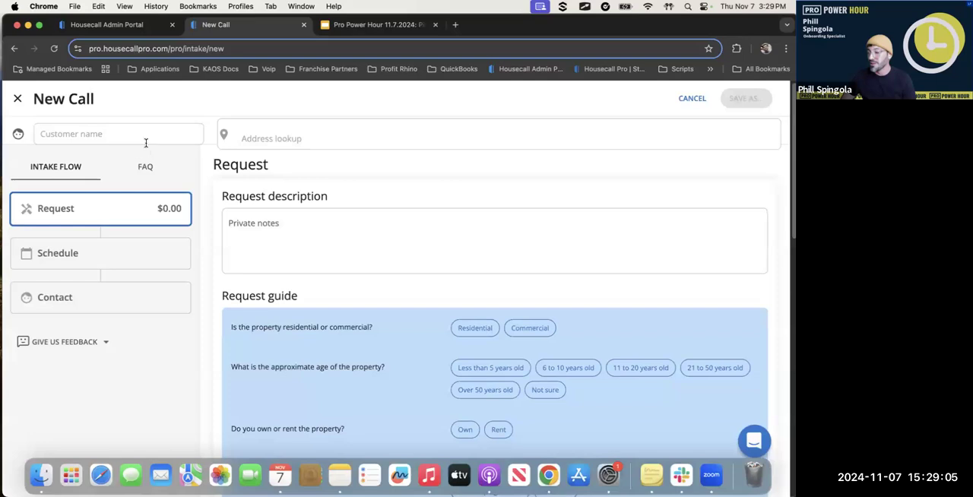
scroll(306, 239, down, 1)
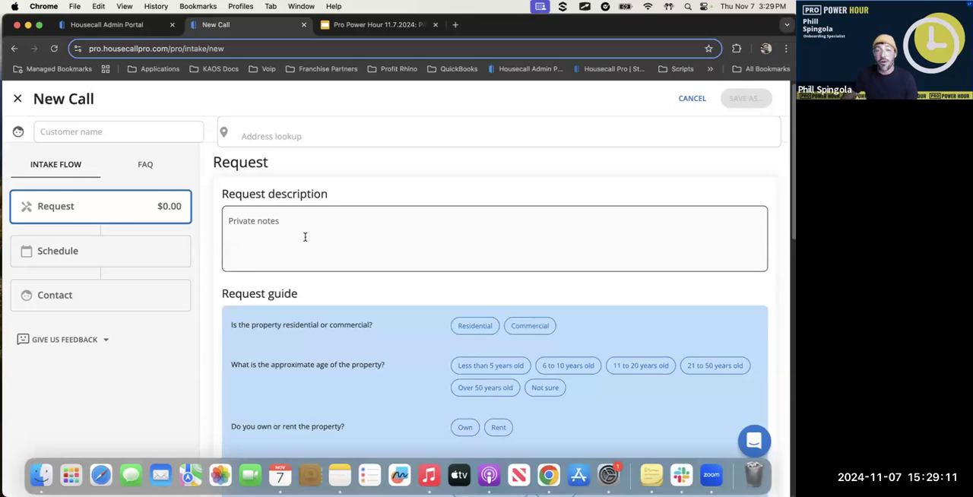
scroll(305, 237, up, 1)
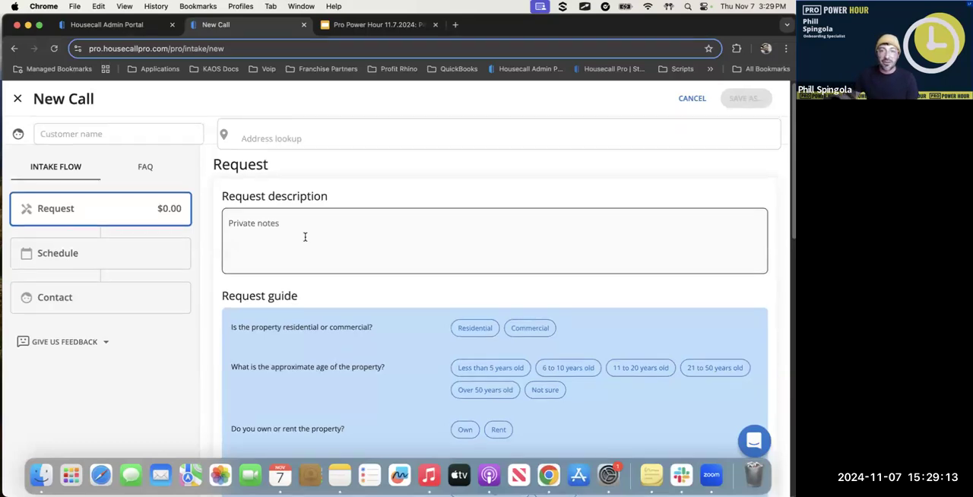
Enter "Looking to install a new water heater" as the private notes of the request description
click(253, 236)
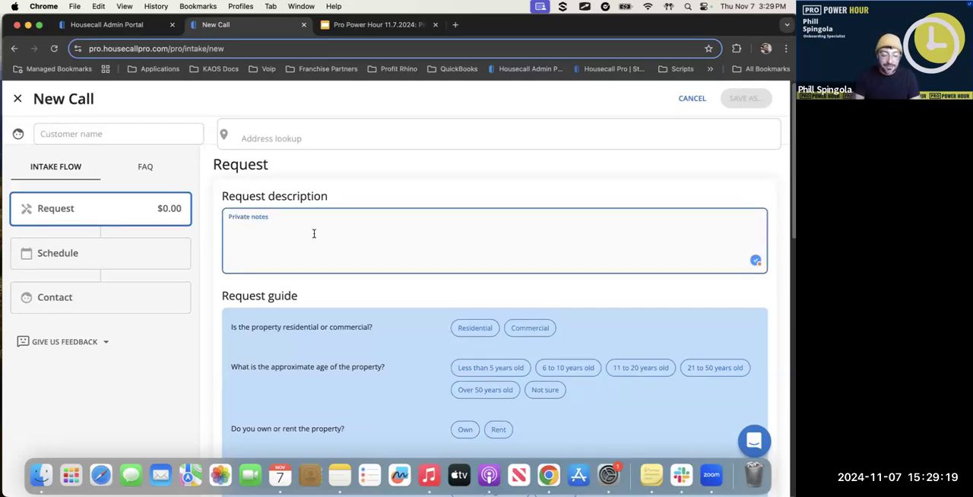
text(Looking )
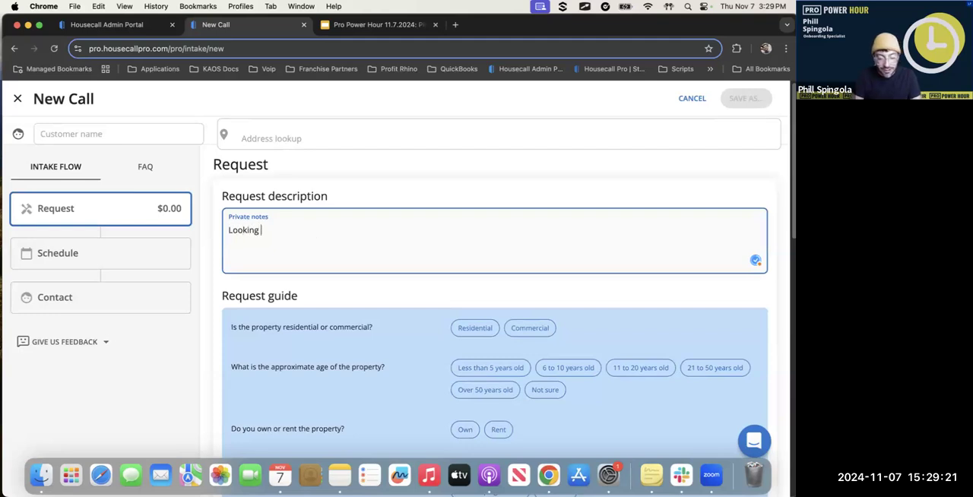
text(to install a )
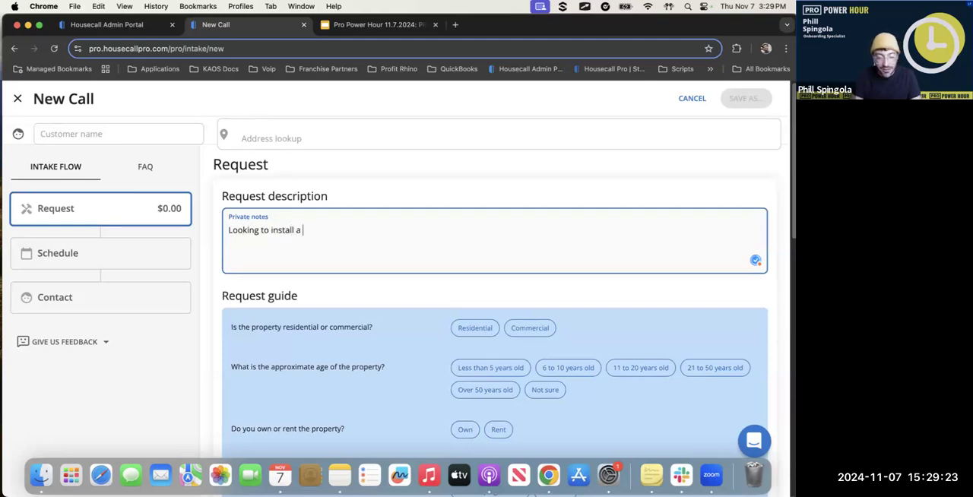
text(new water)
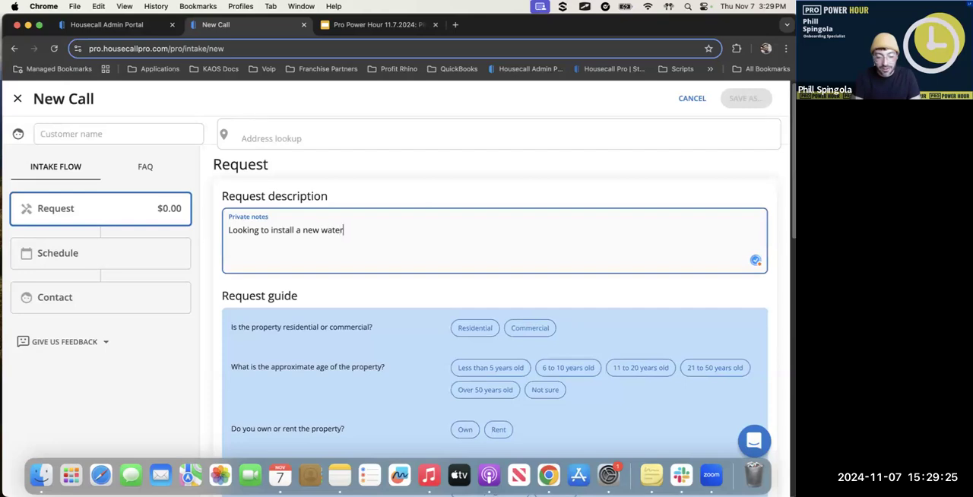
text( heater)
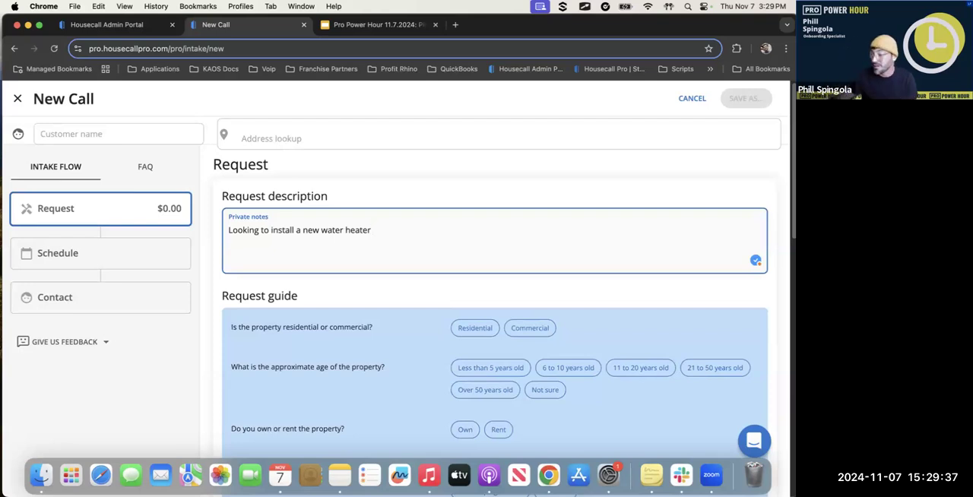
Answer the request guide with Residential, Less than 5 years old, Rent, and Heating & Air Conditioning as the type of work
scroll(430, 317, down, 2)
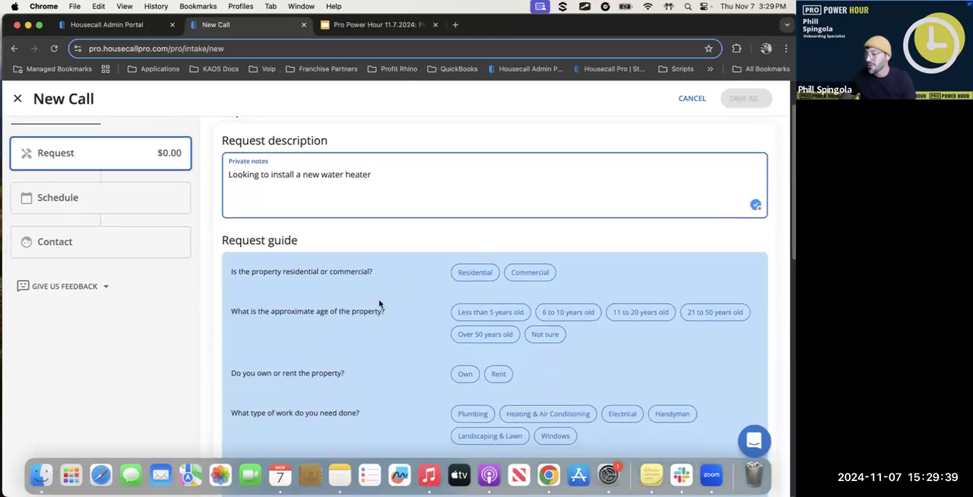
scroll(379, 303, down, 4)
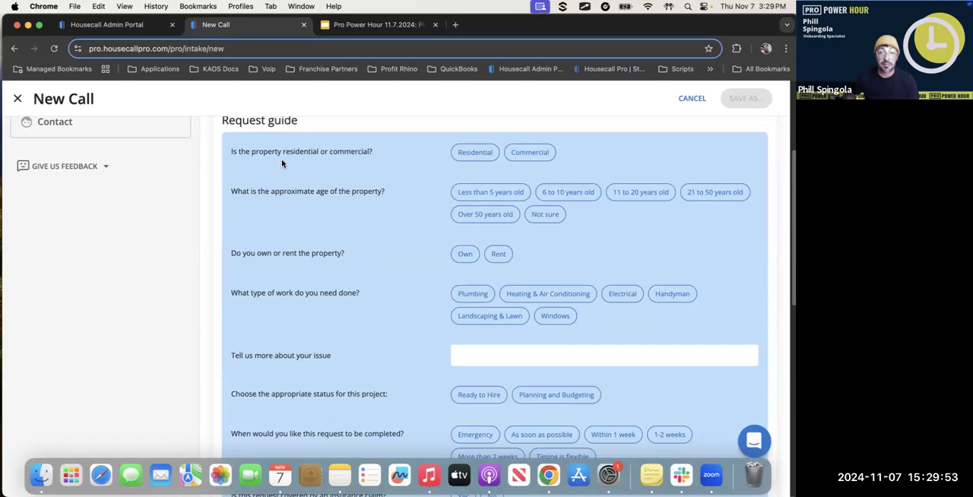
click(475, 152)
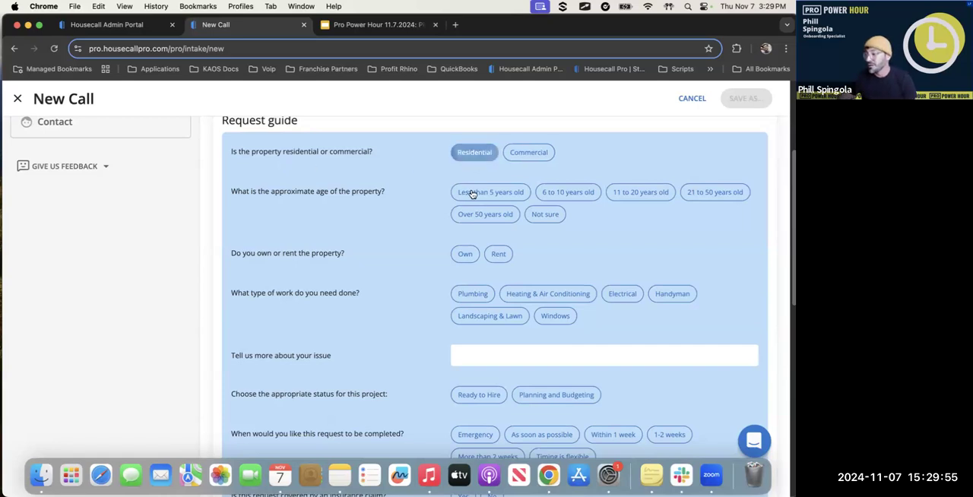
click(490, 192)
click(498, 254)
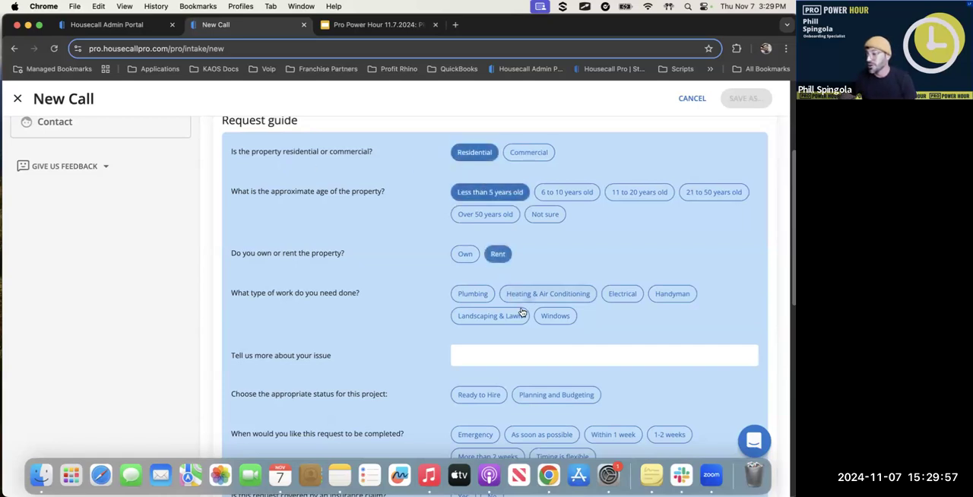
click(523, 301)
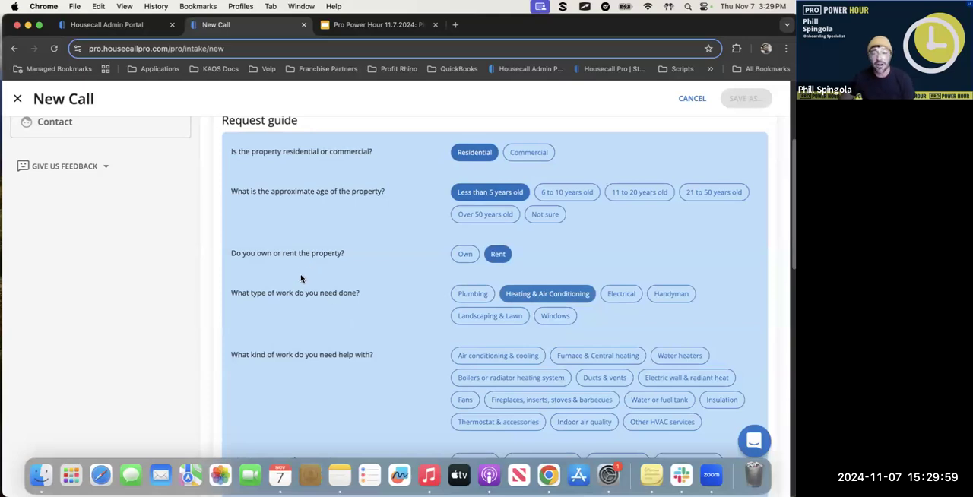
Review the intake's contact fields, then the request's business unit, job type, tags, lead source and line item fields
mouse_move(317, 257)
mouse_down()
mouse_move(341, 261)
mouse_move(329, 257)
mouse_up()
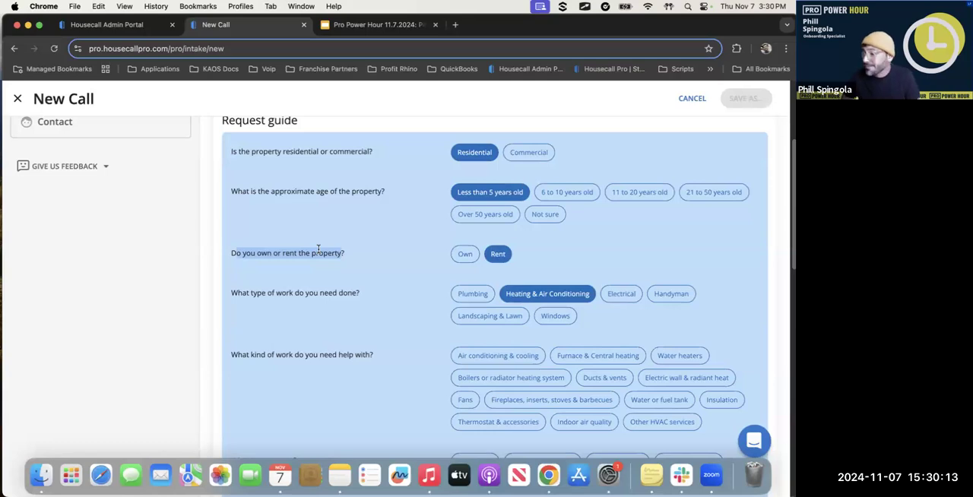
scroll(226, 237, up, 5)
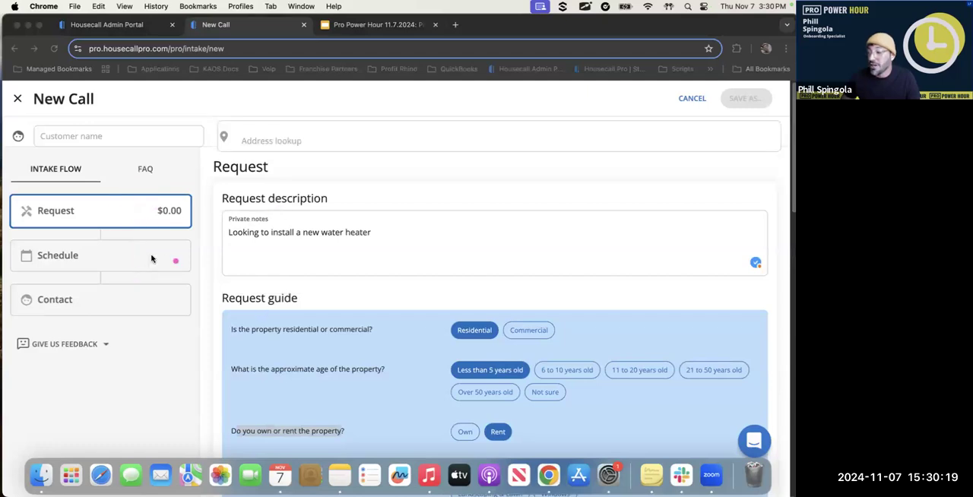
click(119, 307)
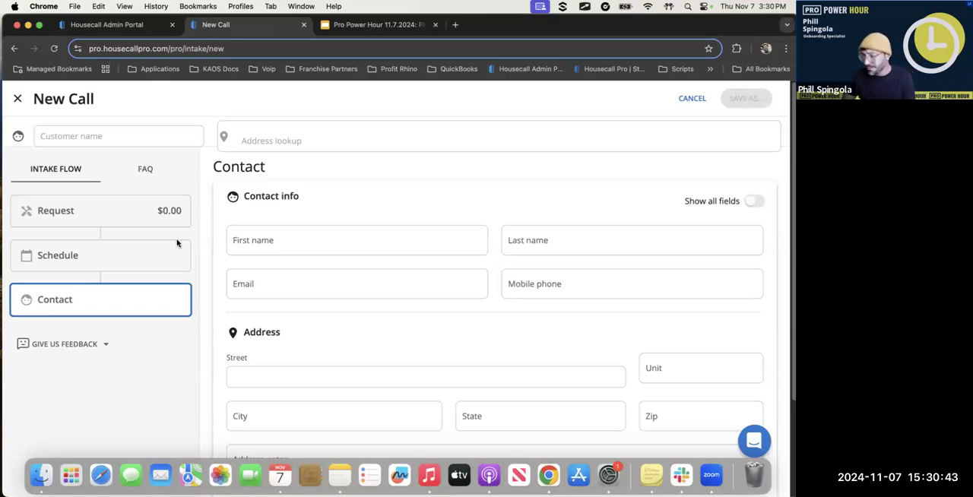
click(141, 214)
scroll(465, 335, down, 20)
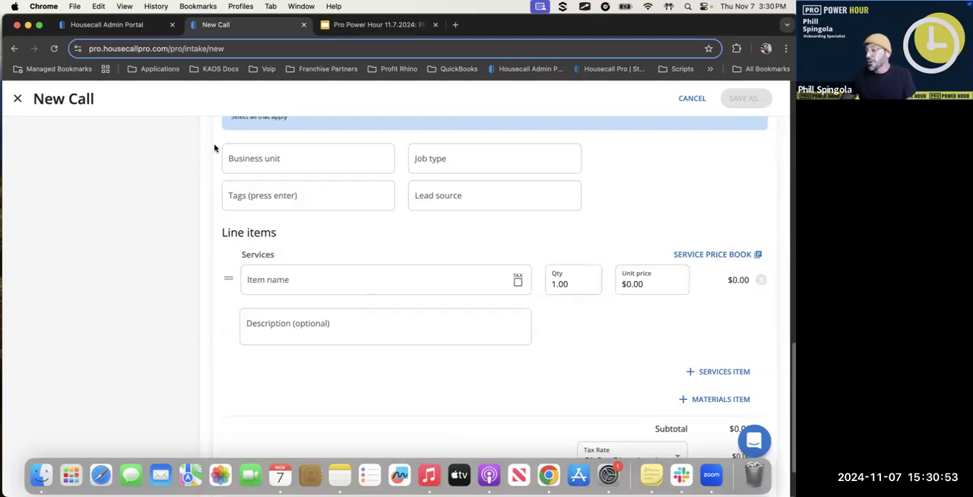
mouse_move(215, 148)
mouse_down()
mouse_move(364, 226)
mouse_move(602, 220)
mouse_up()
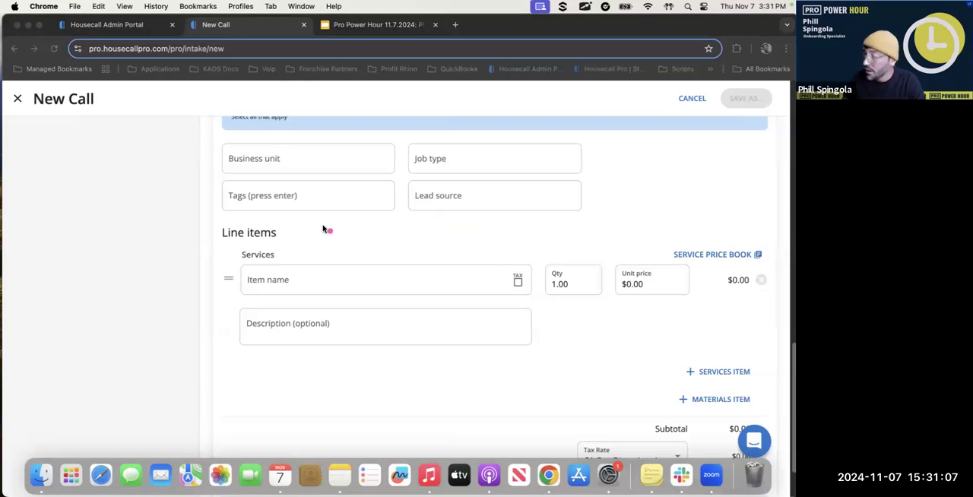
Close the new intake call without saving the entered data
click(20, 128)
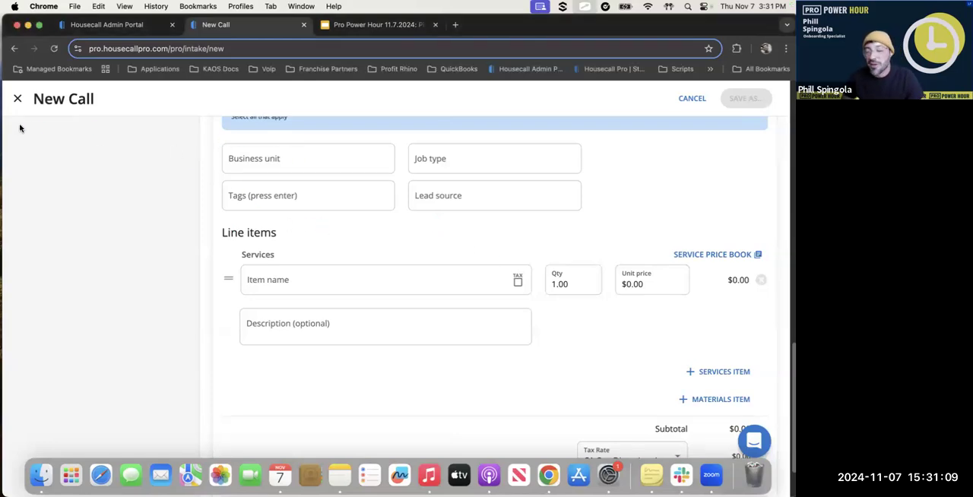
click(16, 98)
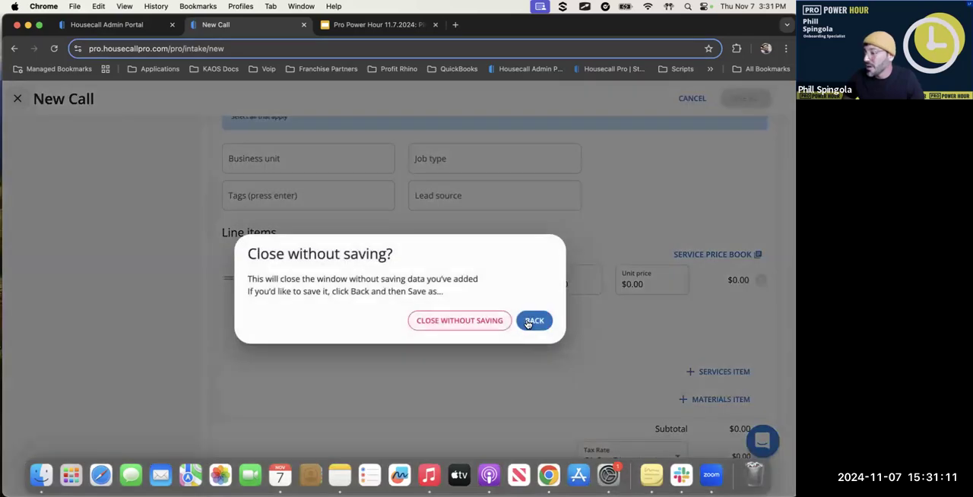
click(470, 320)
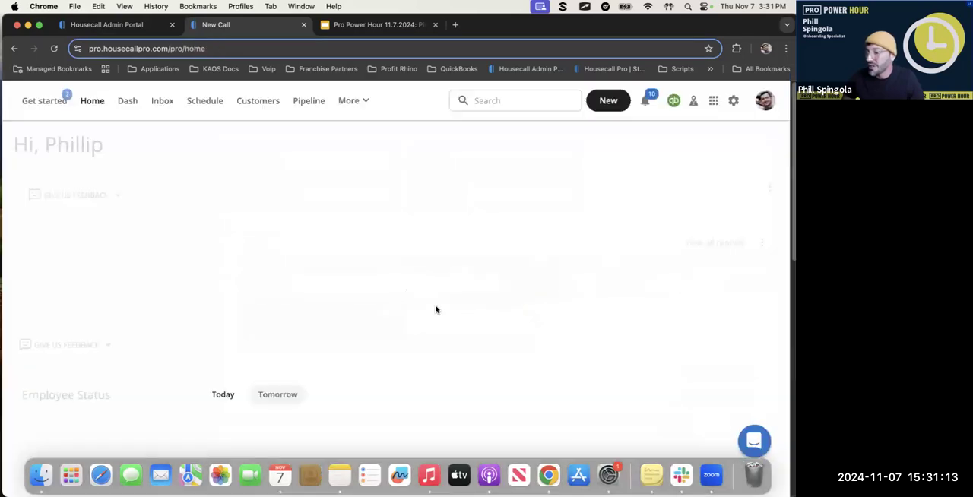